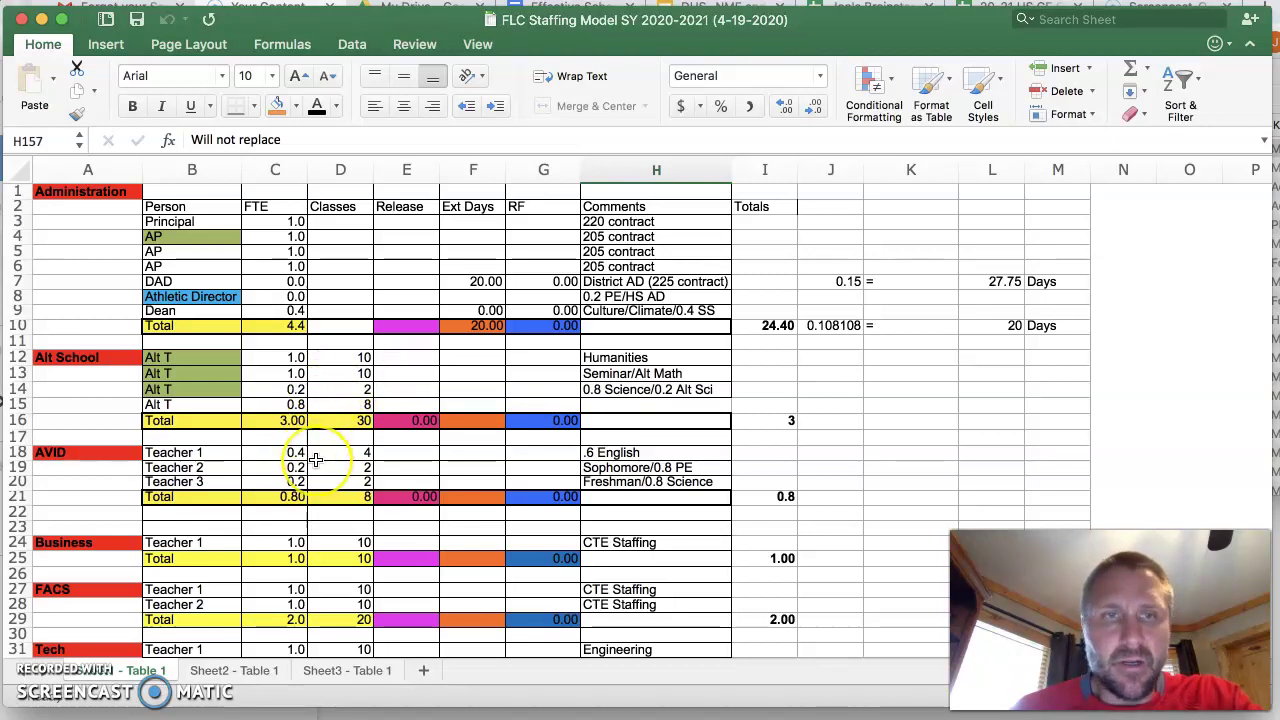
Look over the whole staffing model, from Administration down to the FTE summary below World Language and back to the beginning.
{"action": "scroll", "coordinate": [315, 459], "scroll_direction": "down", "scroll_amount": 20}
{"action": "scroll", "coordinate": [315, 459], "scroll_direction": "down", "scroll_amount": 8}
{"action": "scroll", "coordinate": [315, 459], "scroll_direction": "up", "scroll_amount": 2}
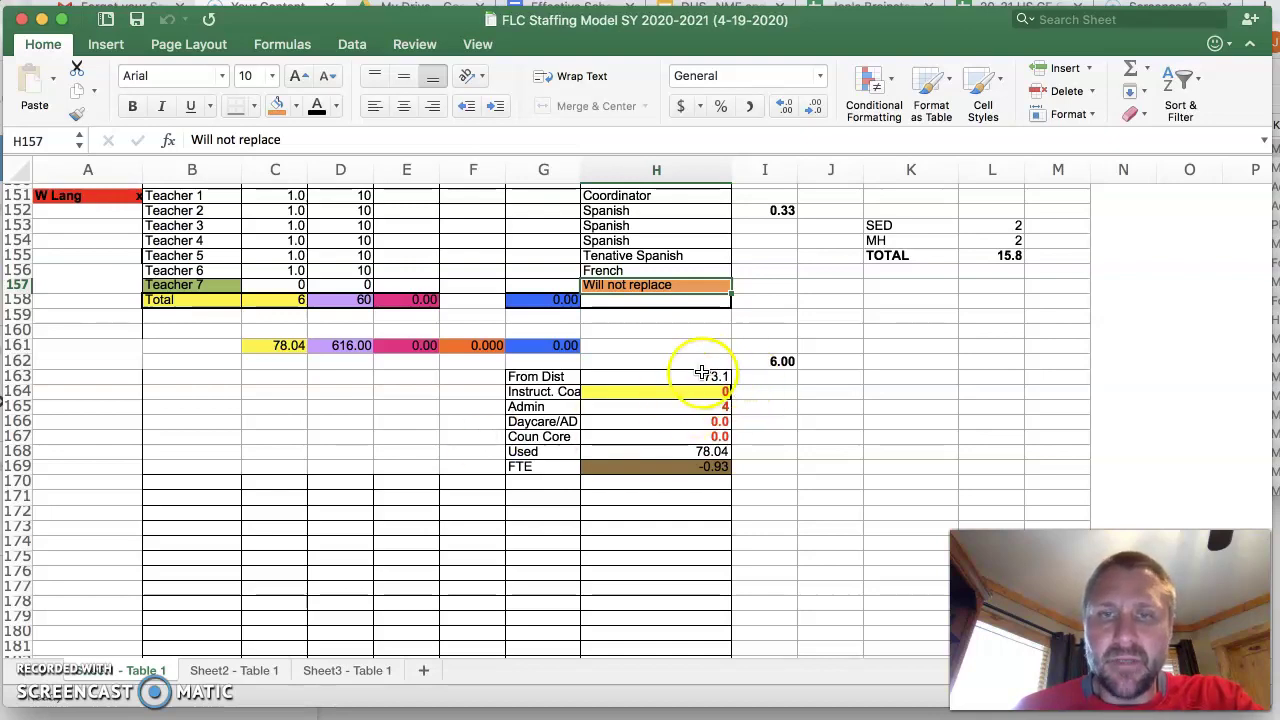
{"action": "scroll", "coordinate": [683, 378], "scroll_direction": "up", "scroll_amount": 5}
{"action": "scroll", "coordinate": [683, 378], "scroll_direction": "up", "scroll_amount": 20}
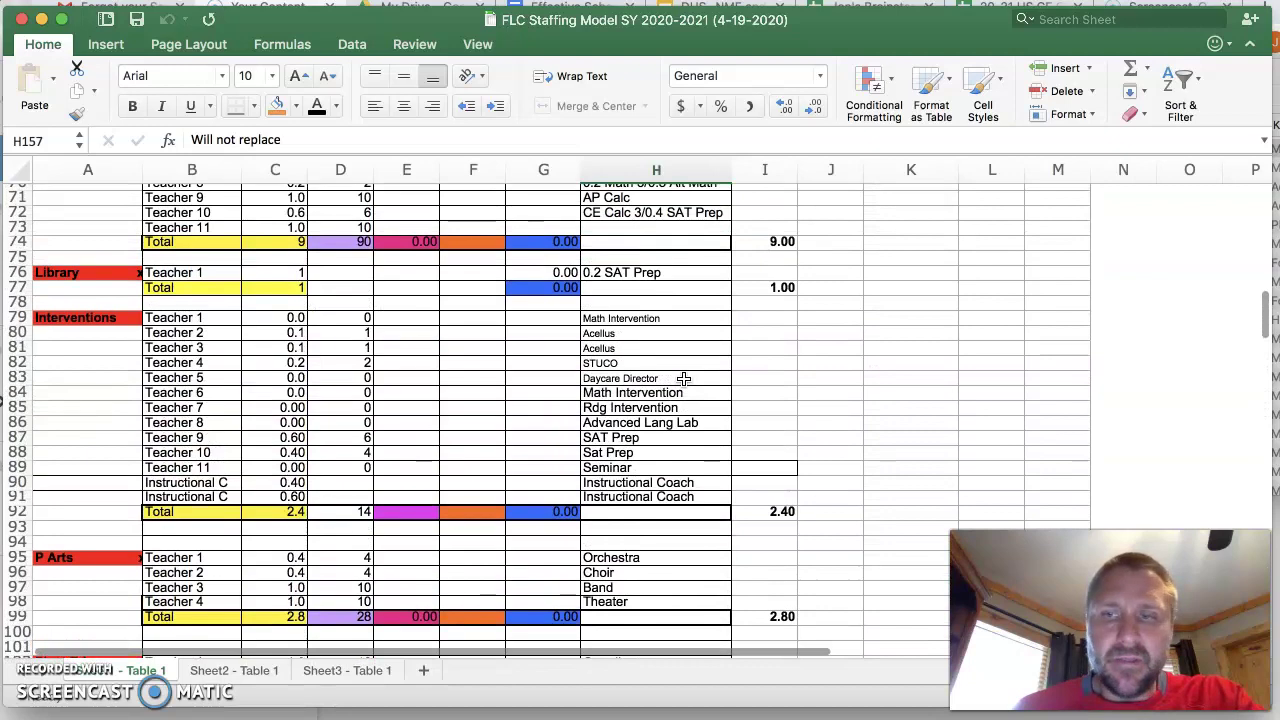
{"action": "scroll", "coordinate": [683, 378], "scroll_direction": "up", "scroll_amount": 20}
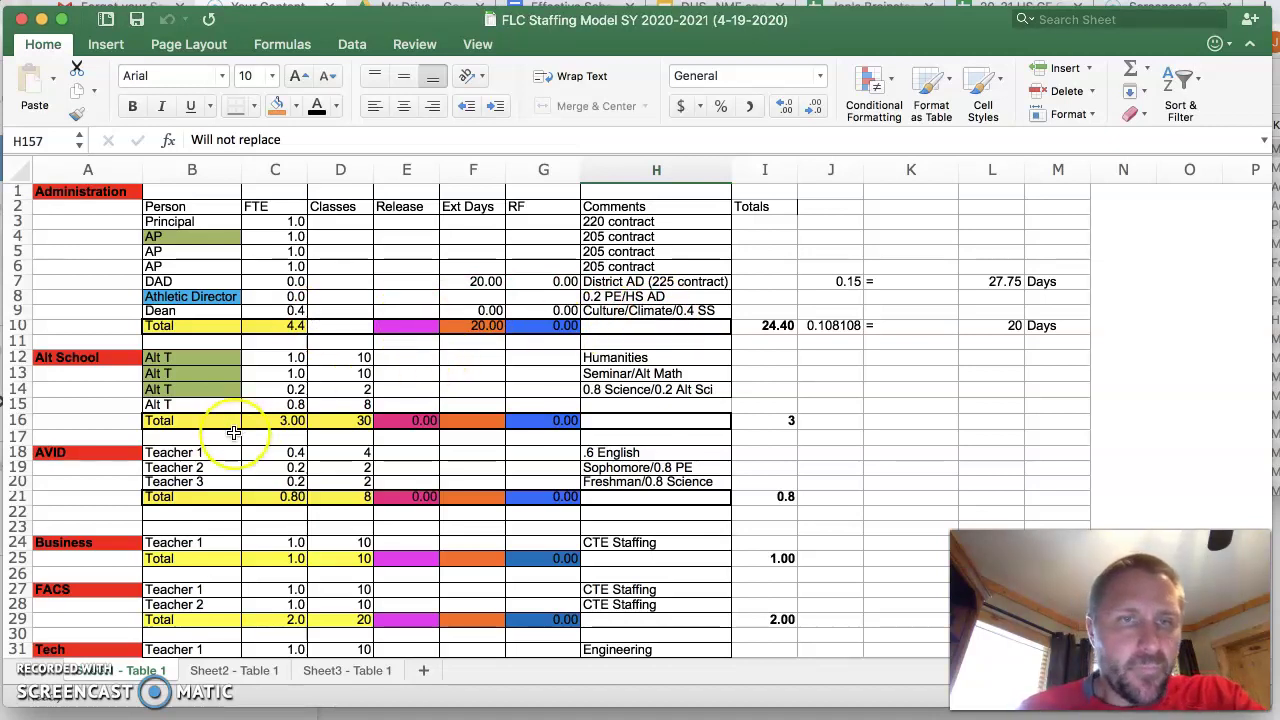
Review the FTE, classes and comments of the Alt School, AVID, Business, FACS and Tech sections.
{"action": "scroll", "coordinate": [240, 420], "scroll_direction": "down", "scroll_amount": 3}
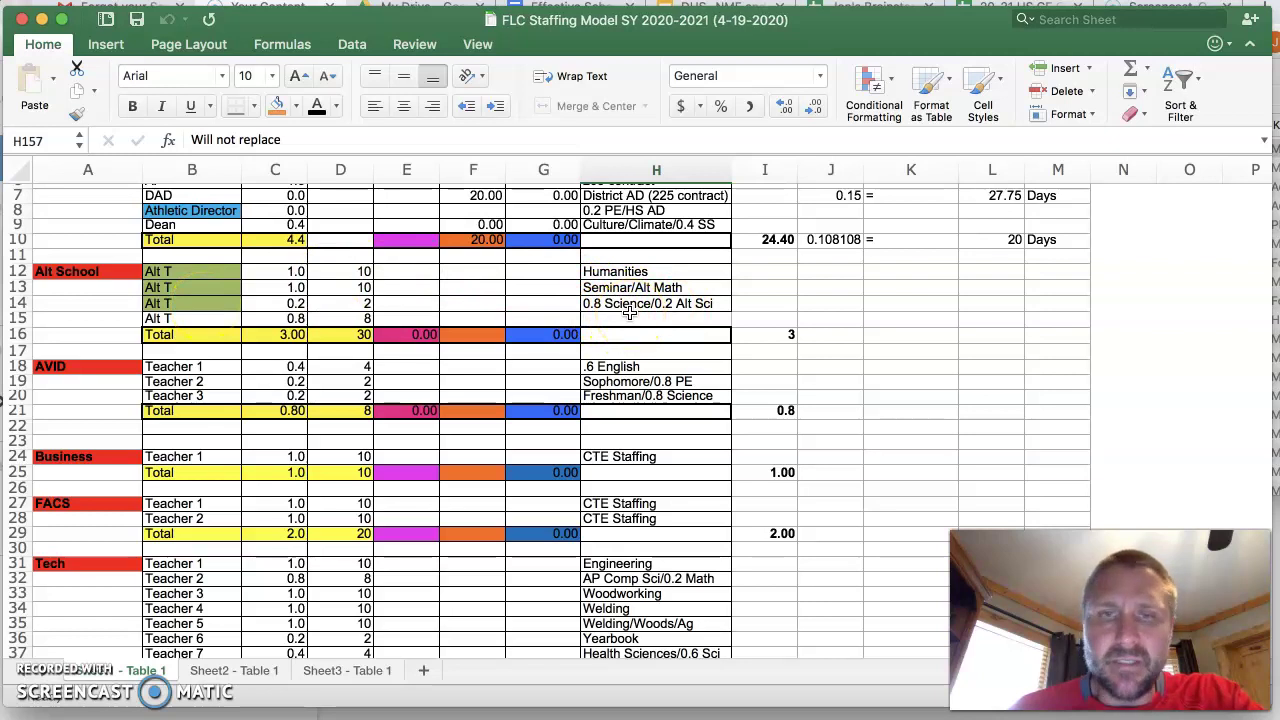
{"action": "scroll", "coordinate": [629, 313], "scroll_direction": "down", "scroll_amount": 1}
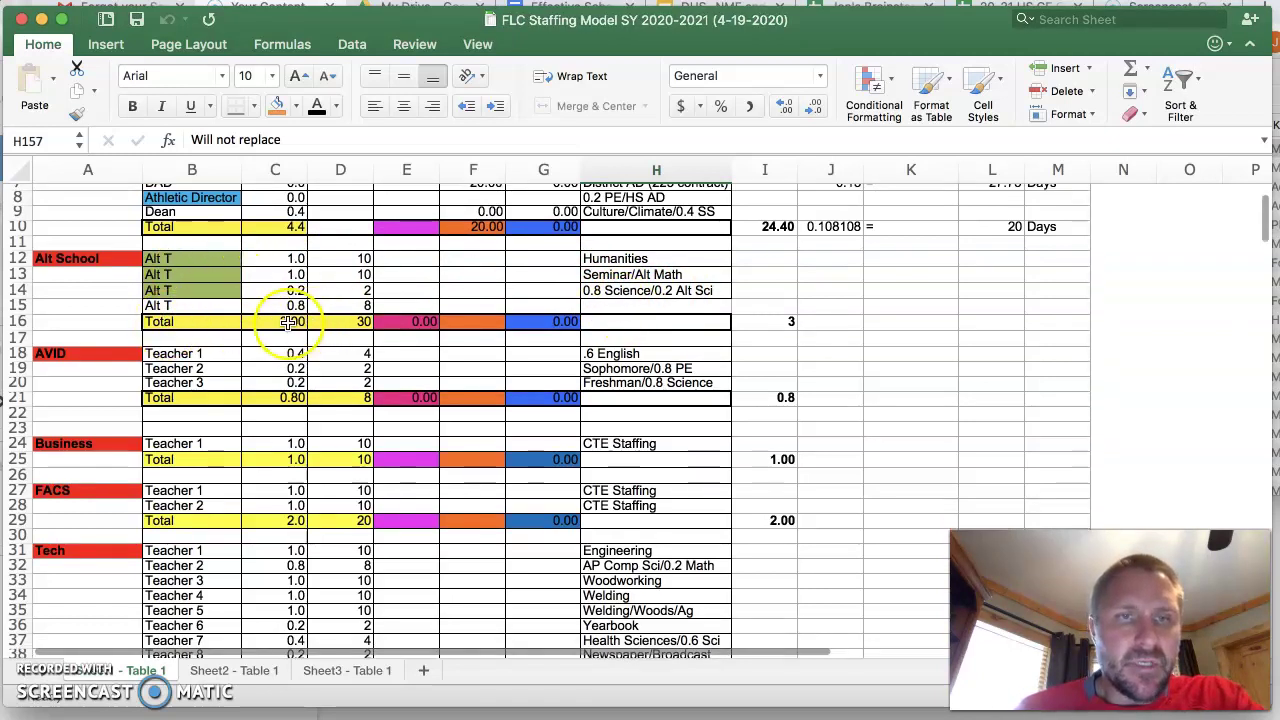
{"action": "scroll", "coordinate": [320, 386], "scroll_direction": "down", "scroll_amount": 4}
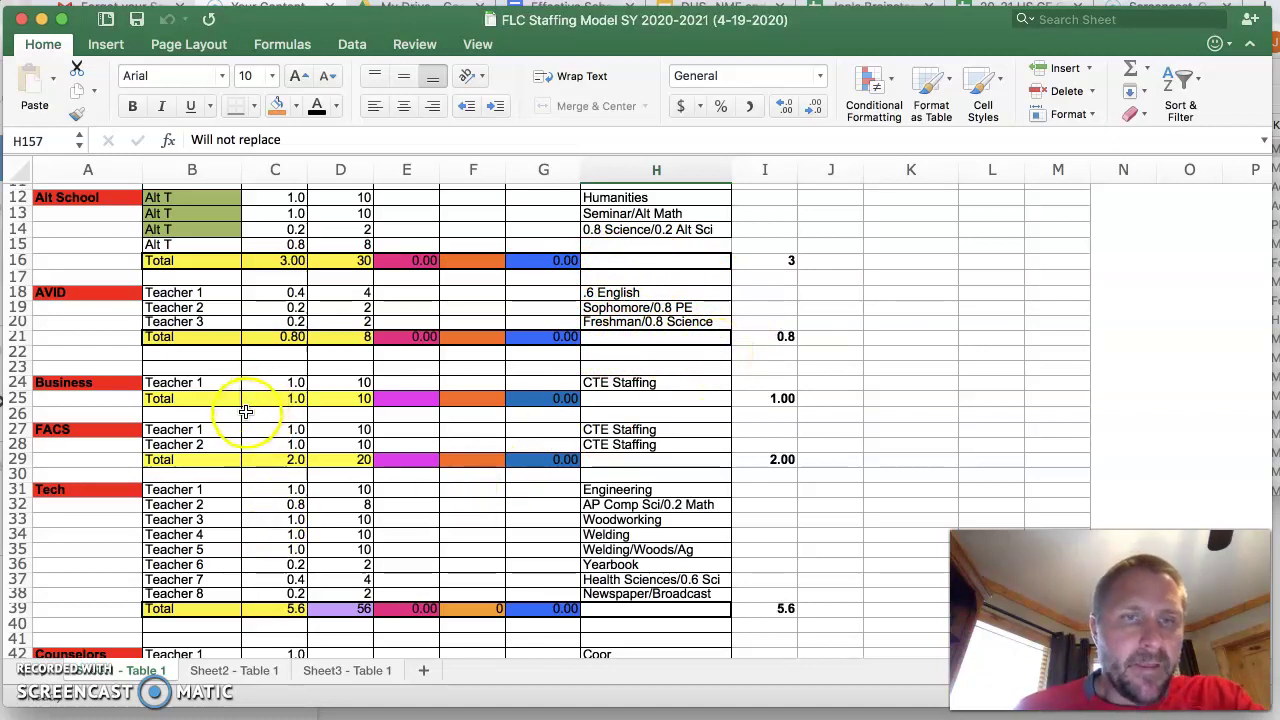
{"action": "scroll", "coordinate": [245, 412], "scroll_direction": "down", "scroll_amount": 1}
{"action": "scroll", "coordinate": [240, 405], "scroll_direction": "down", "scroll_amount": 3}
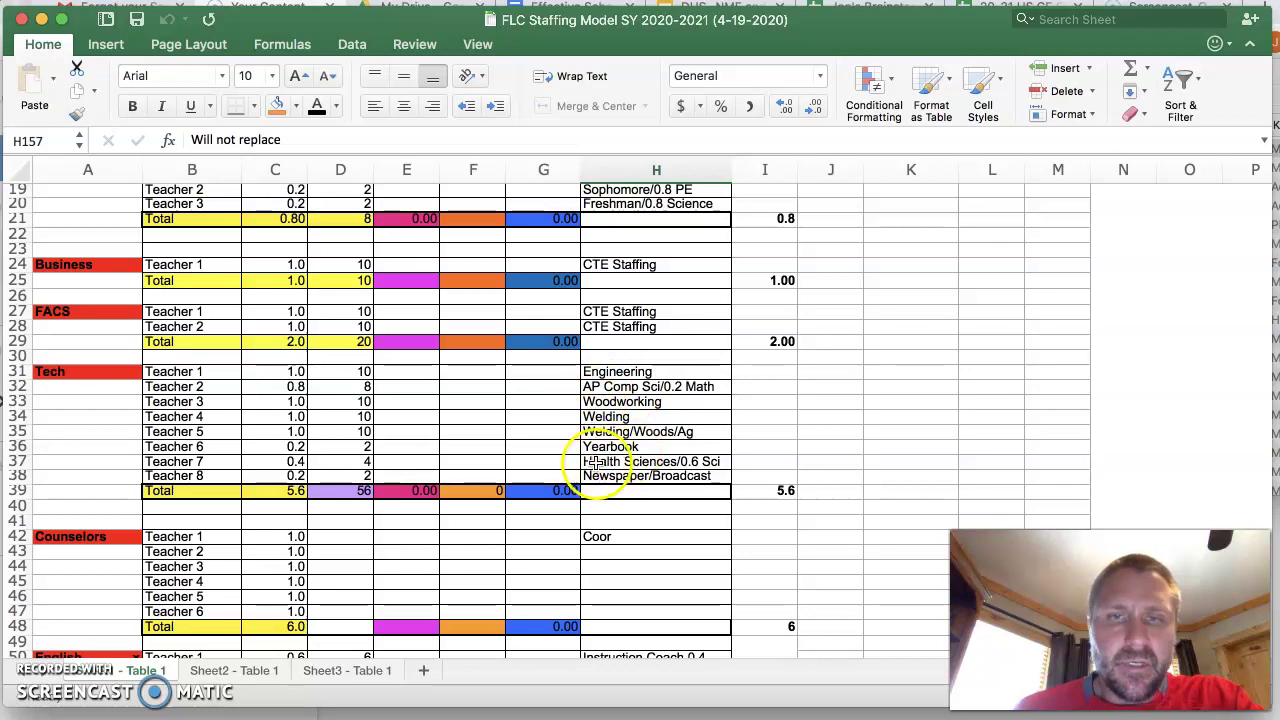
Review the FTE, classes and comments of the Counselors, English, Math, Library and Interventions sections.
{"action": "scroll", "coordinate": [603, 460], "scroll_direction": "down", "scroll_amount": 5}
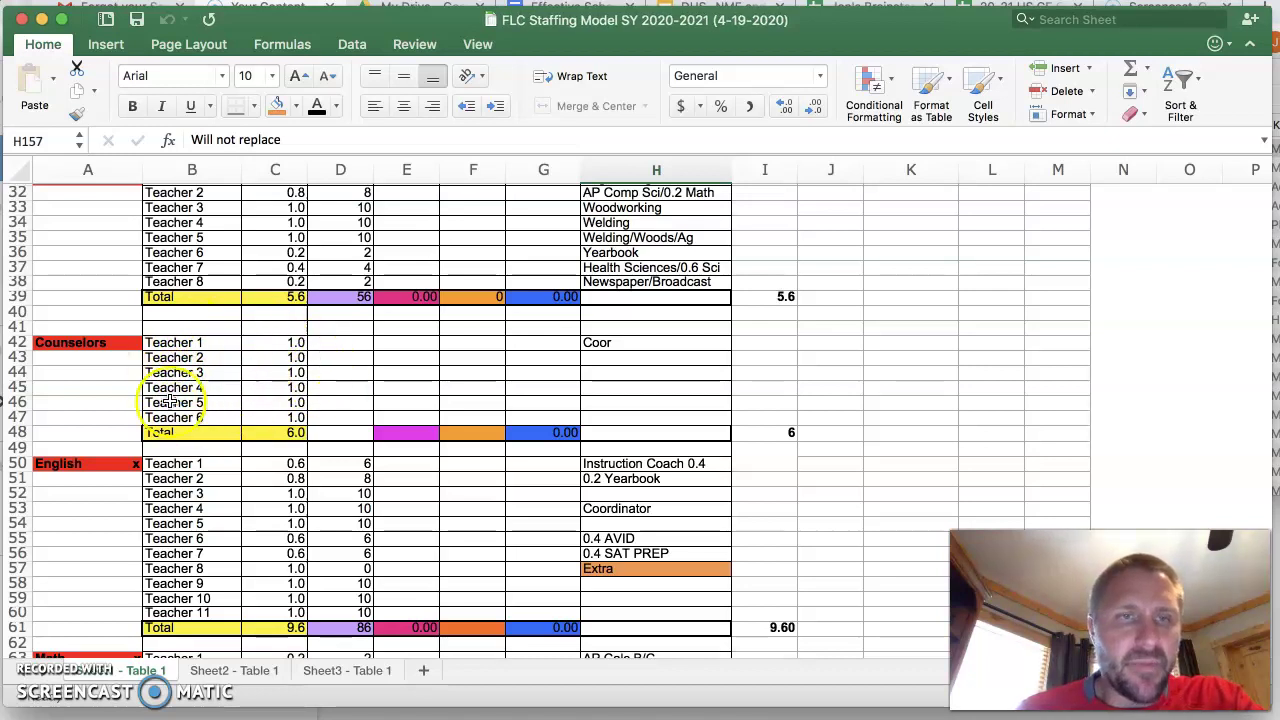
{"action": "scroll", "coordinate": [265, 388], "scroll_direction": "down", "scroll_amount": 5}
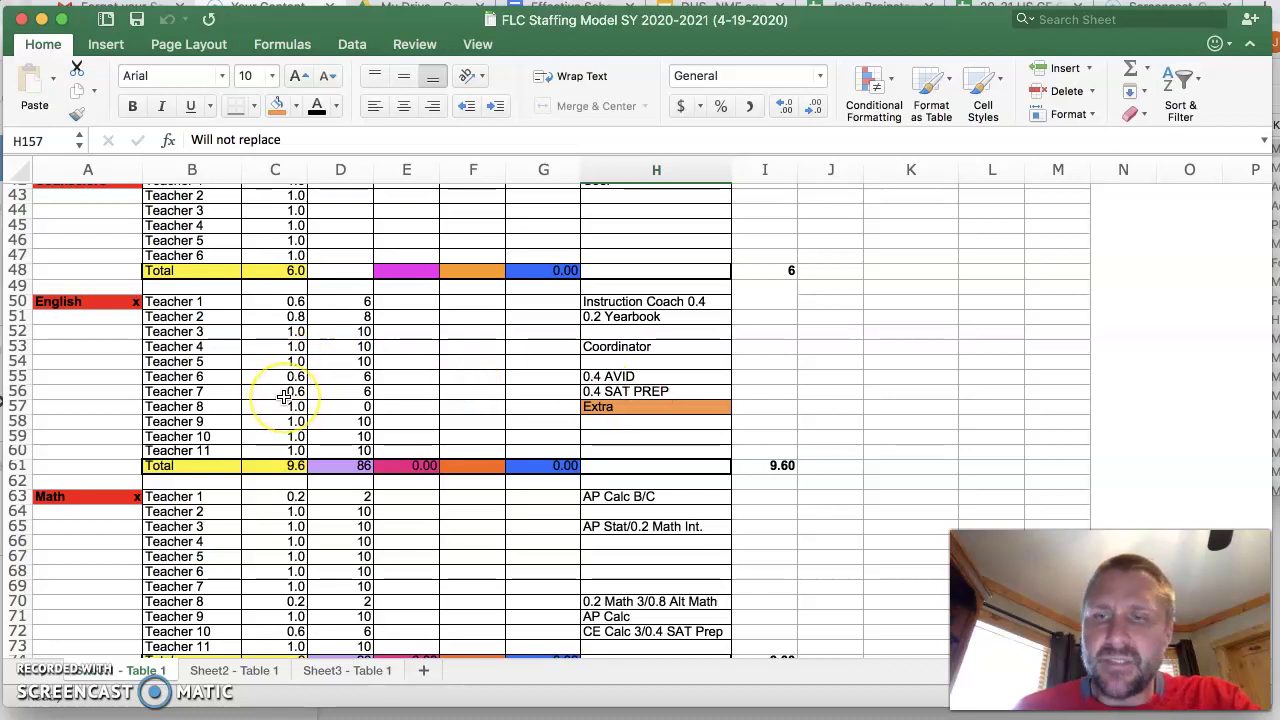
{"action": "scroll", "coordinate": [310, 380], "scroll_direction": "down", "scroll_amount": 5}
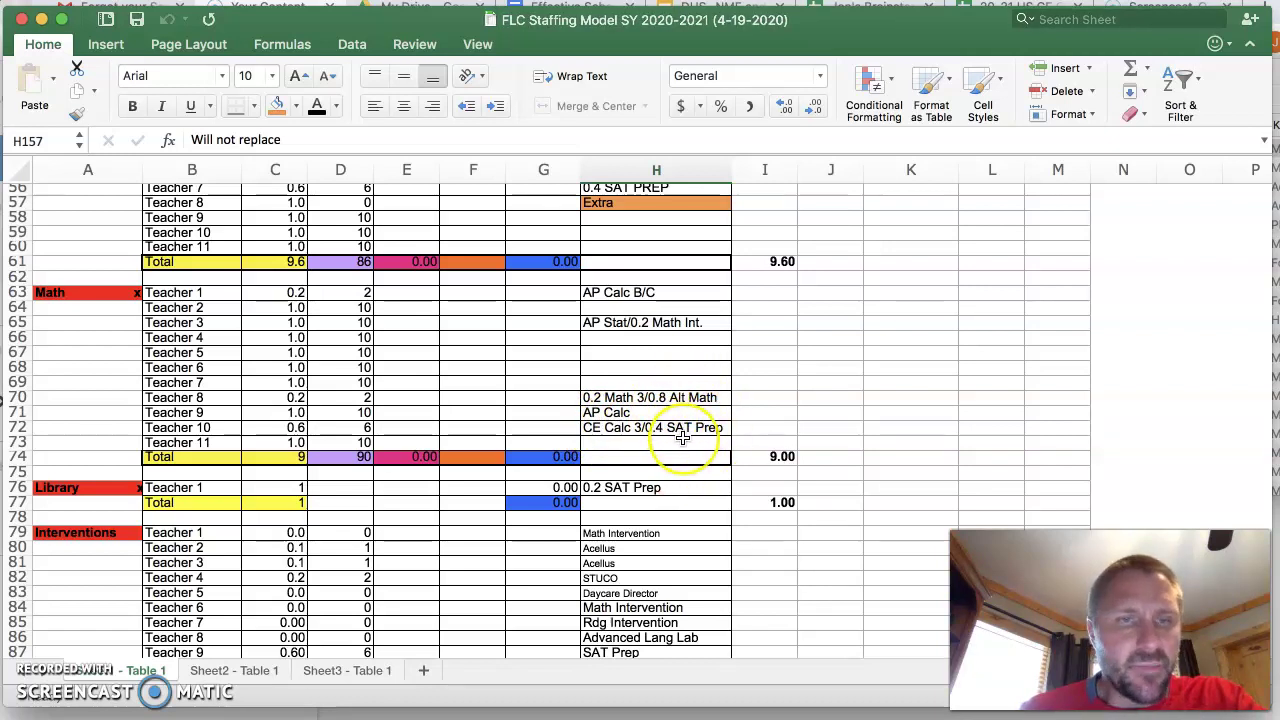
{"action": "scroll", "coordinate": [683, 437], "scroll_direction": "down", "scroll_amount": 5}
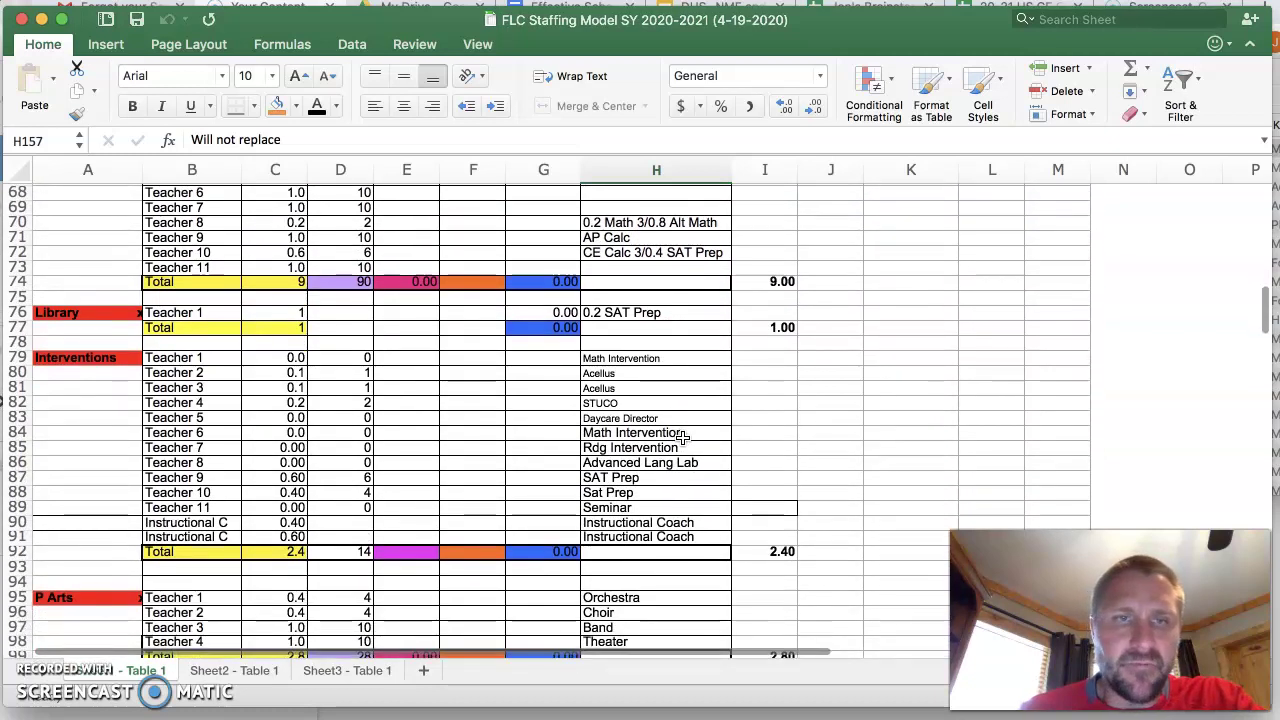
{"action": "scroll", "coordinate": [683, 437], "scroll_direction": "down", "scroll_amount": 1}
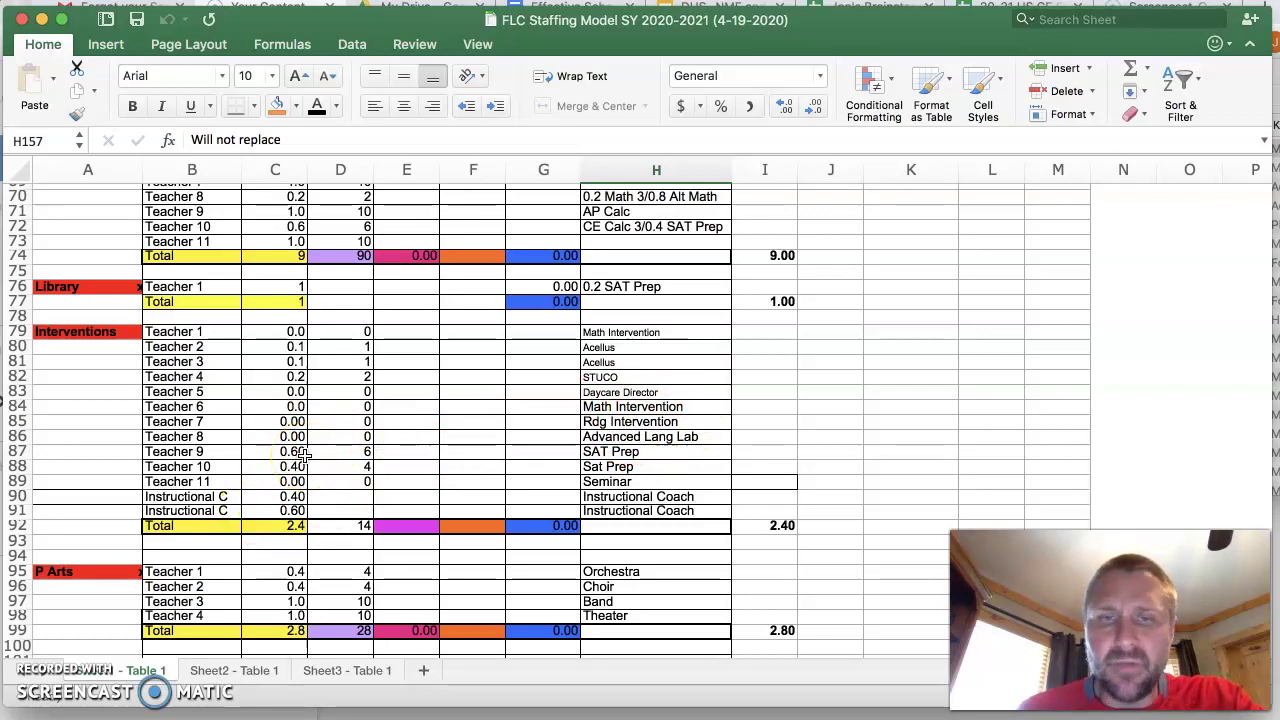
Review the staffing rows of the P Arts, Phys Ed, Sped and Science sections.
{"action": "scroll", "coordinate": [313, 484], "scroll_direction": "down", "scroll_amount": 5}
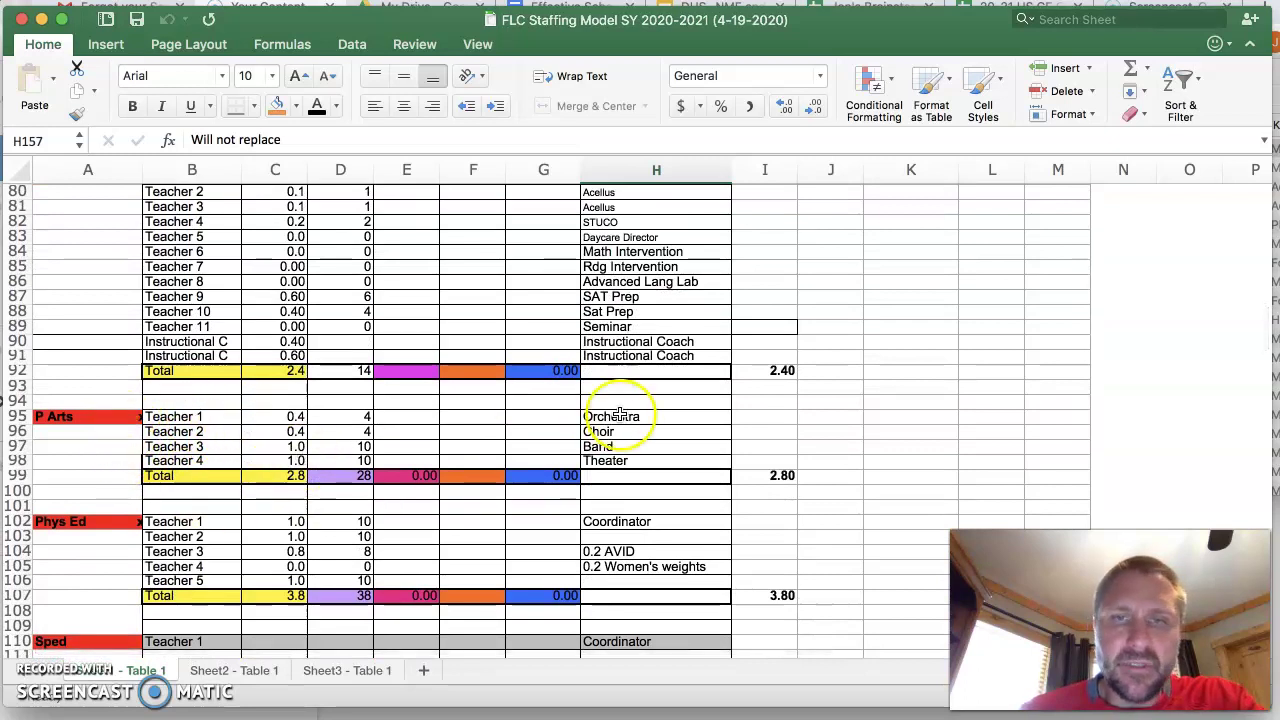
{"action": "scroll", "coordinate": [325, 581], "scroll_direction": "down", "scroll_amount": 5}
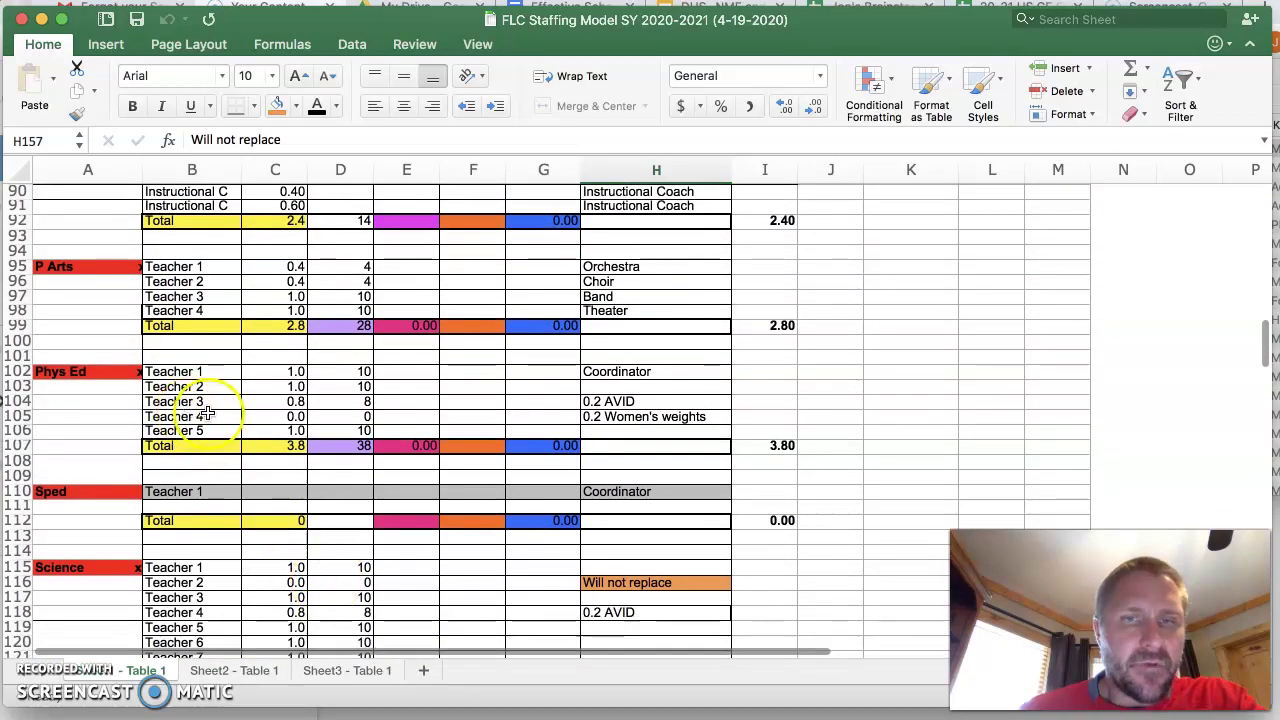
{"action": "scroll", "coordinate": [253, 440], "scroll_direction": "down", "scroll_amount": 2}
{"action": "scroll", "coordinate": [255, 437], "scroll_direction": "down", "scroll_amount": 4}
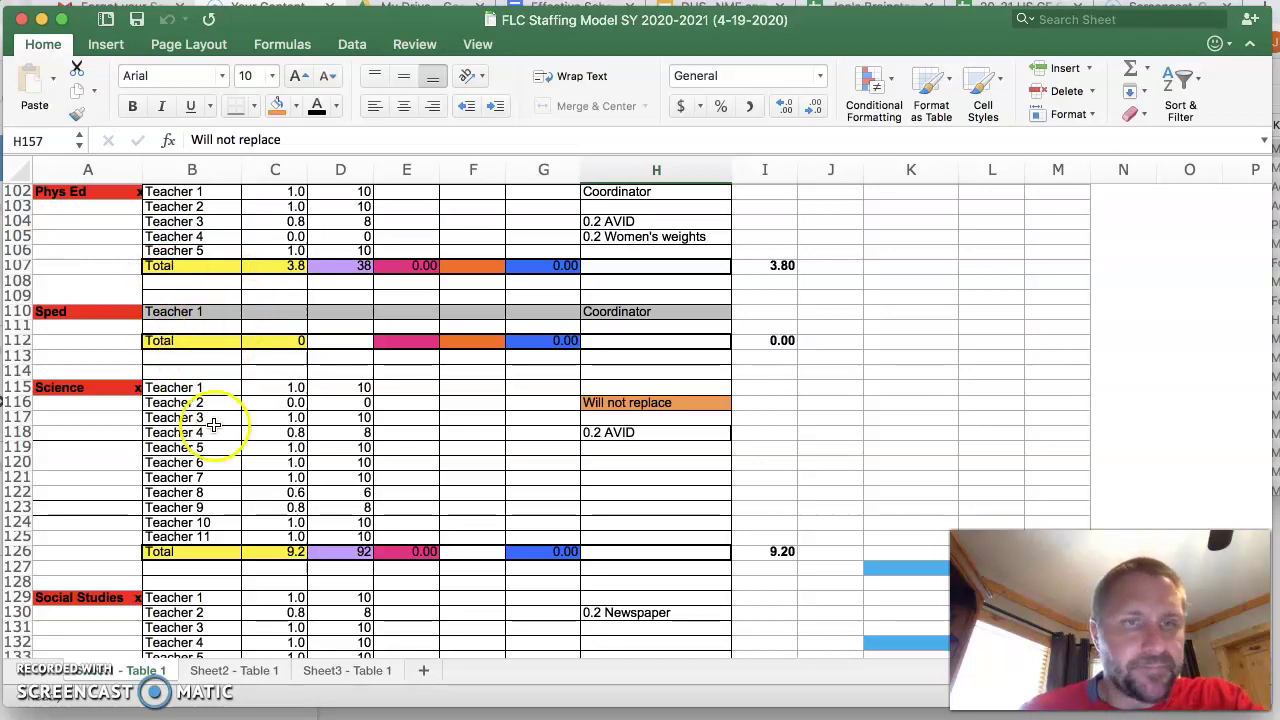
{"action": "scroll", "coordinate": [215, 430], "scroll_direction": "down", "scroll_amount": 2}
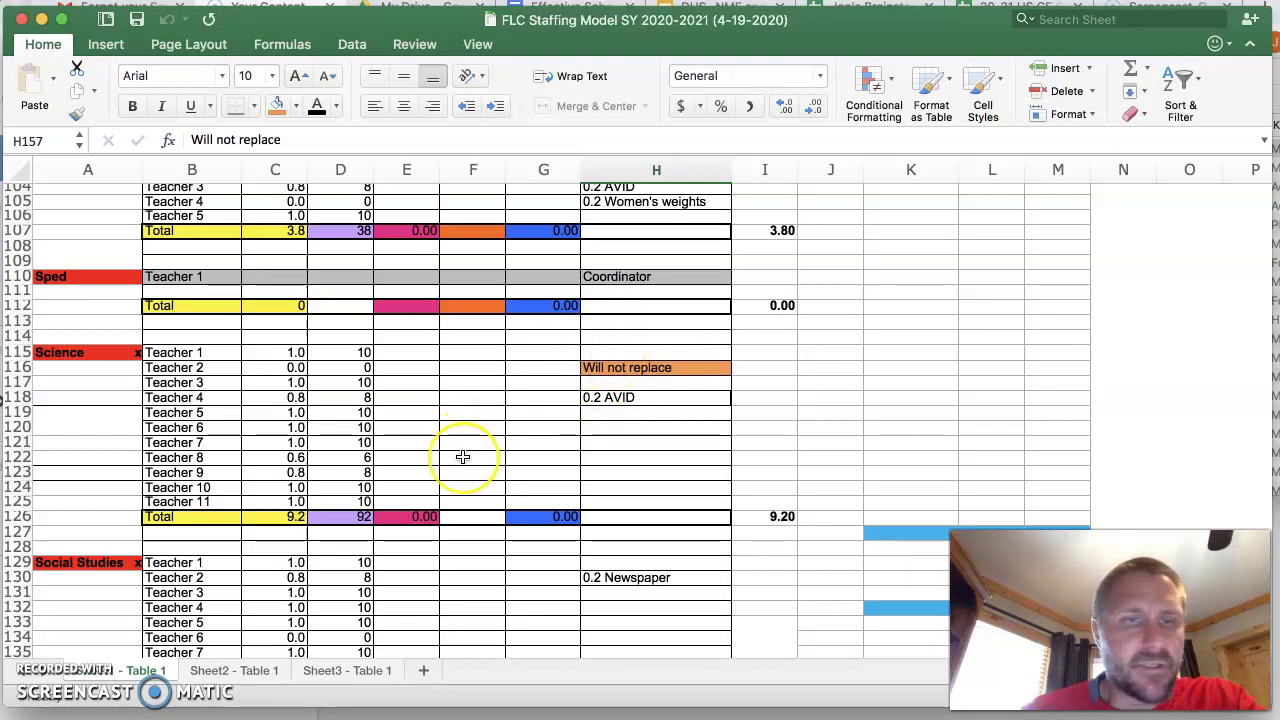
Review the Social Studies, Art, ELL and W Lang sections and the FTE summary beneath them.
{"action": "scroll", "coordinate": [457, 457], "scroll_direction": "down", "scroll_amount": 5}
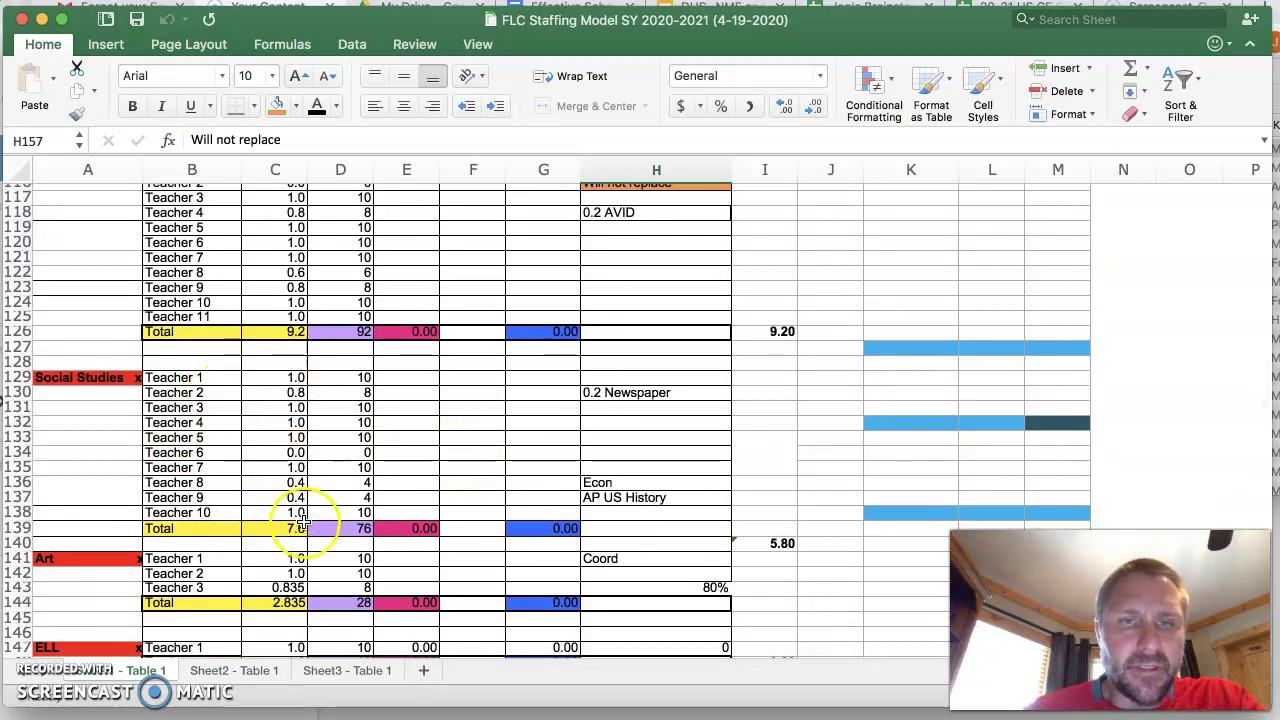
{"action": "scroll", "coordinate": [335, 500], "scroll_direction": "down", "scroll_amount": 2}
{"action": "scroll", "coordinate": [335, 500], "scroll_direction": "down", "scroll_amount": 1}
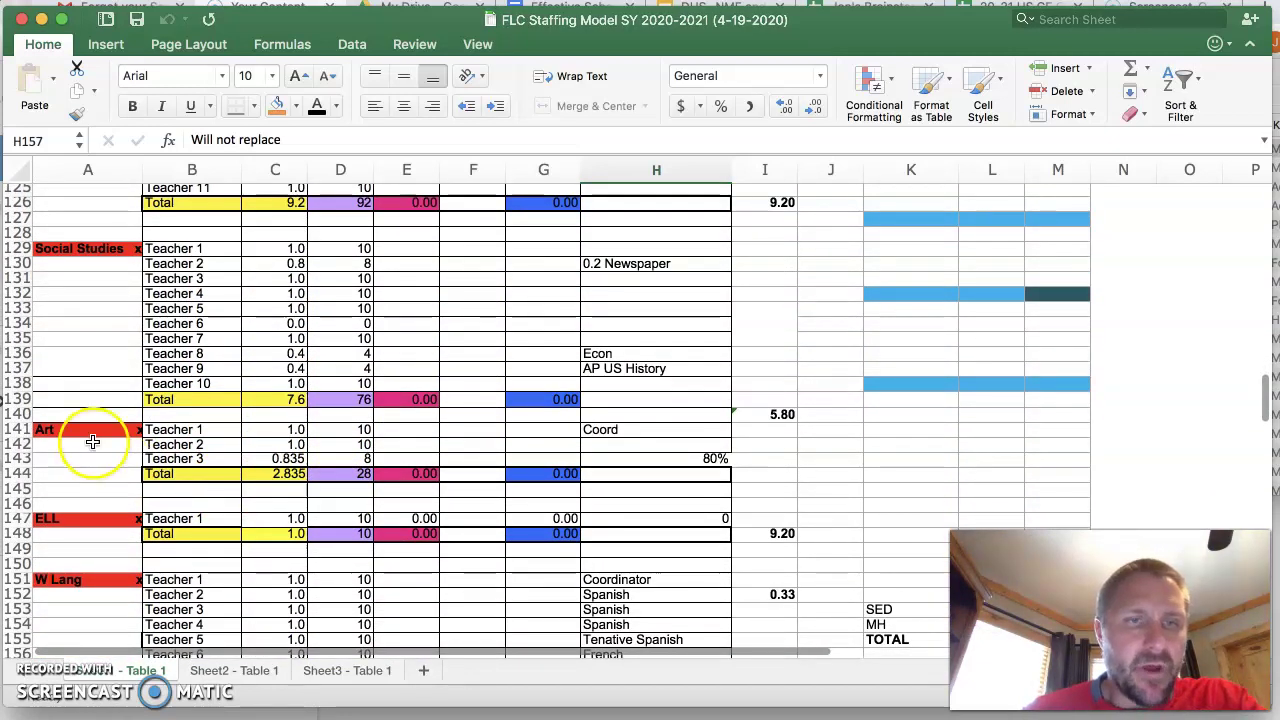
{"action": "scroll", "coordinate": [86, 434], "scroll_direction": "down", "scroll_amount": 4}
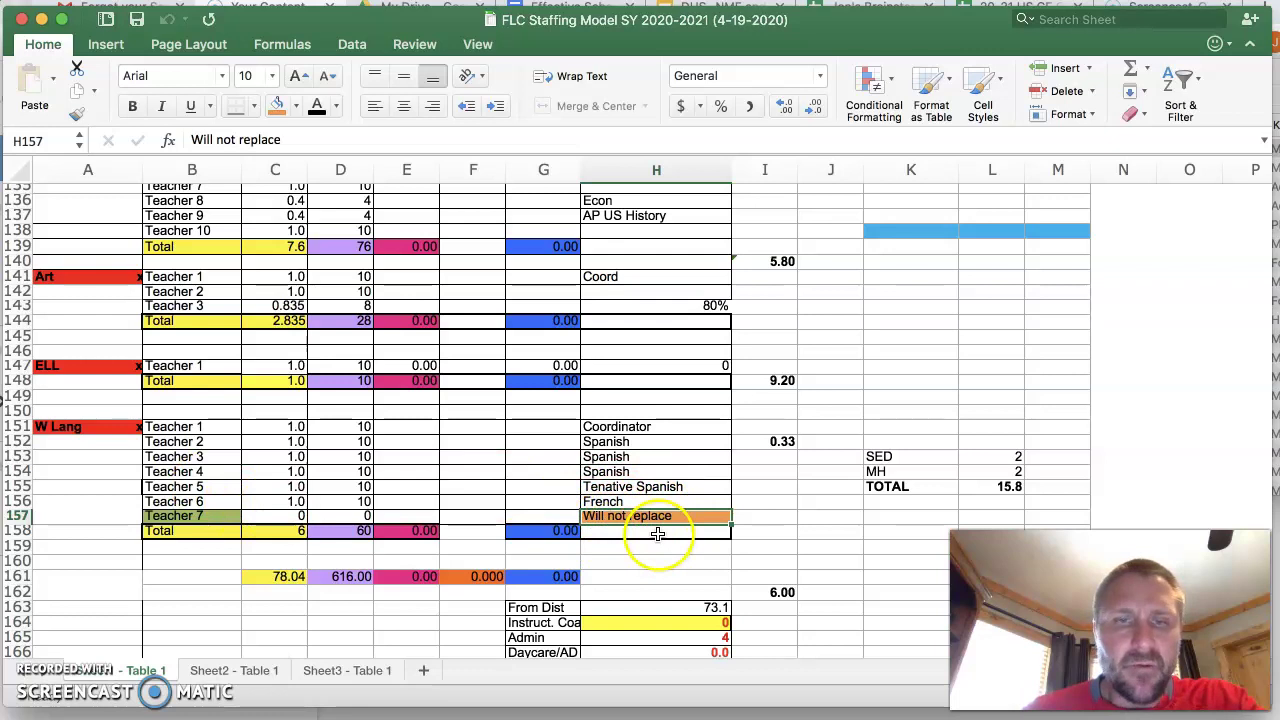
{"action": "scroll", "coordinate": [394, 626], "scroll_direction": "down", "scroll_amount": 3}
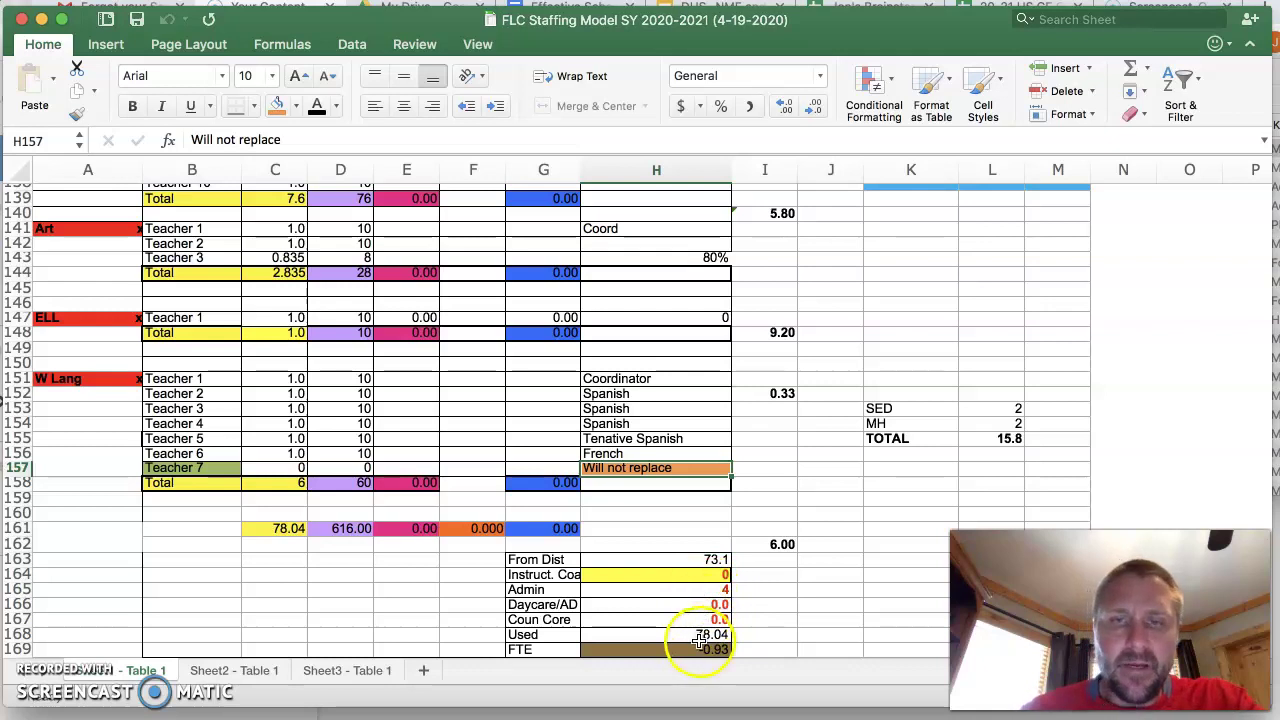
{"action": "scroll", "coordinate": [690, 634], "scroll_direction": "down", "scroll_amount": 3}
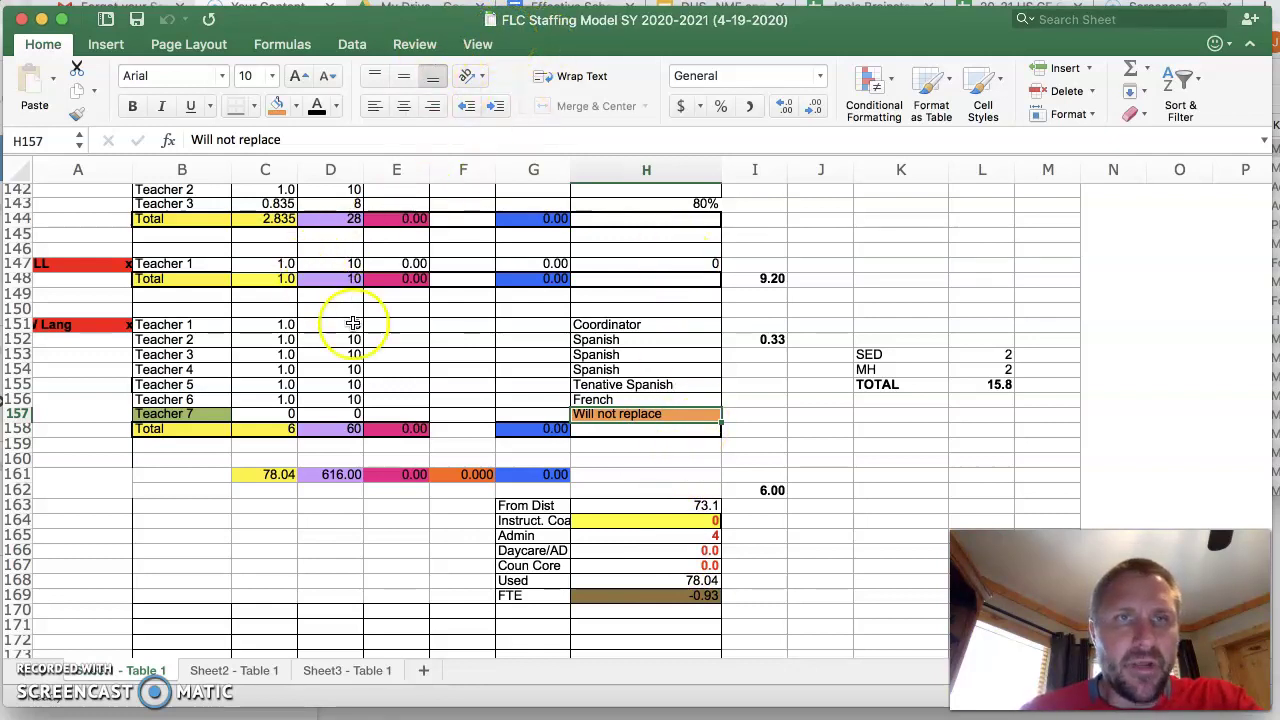
Re-examine the Classes column across the departments between P Arts and W Lang.
{"action": "scroll", "coordinate": [323, 409], "scroll_direction": "up", "scroll_amount": 6}
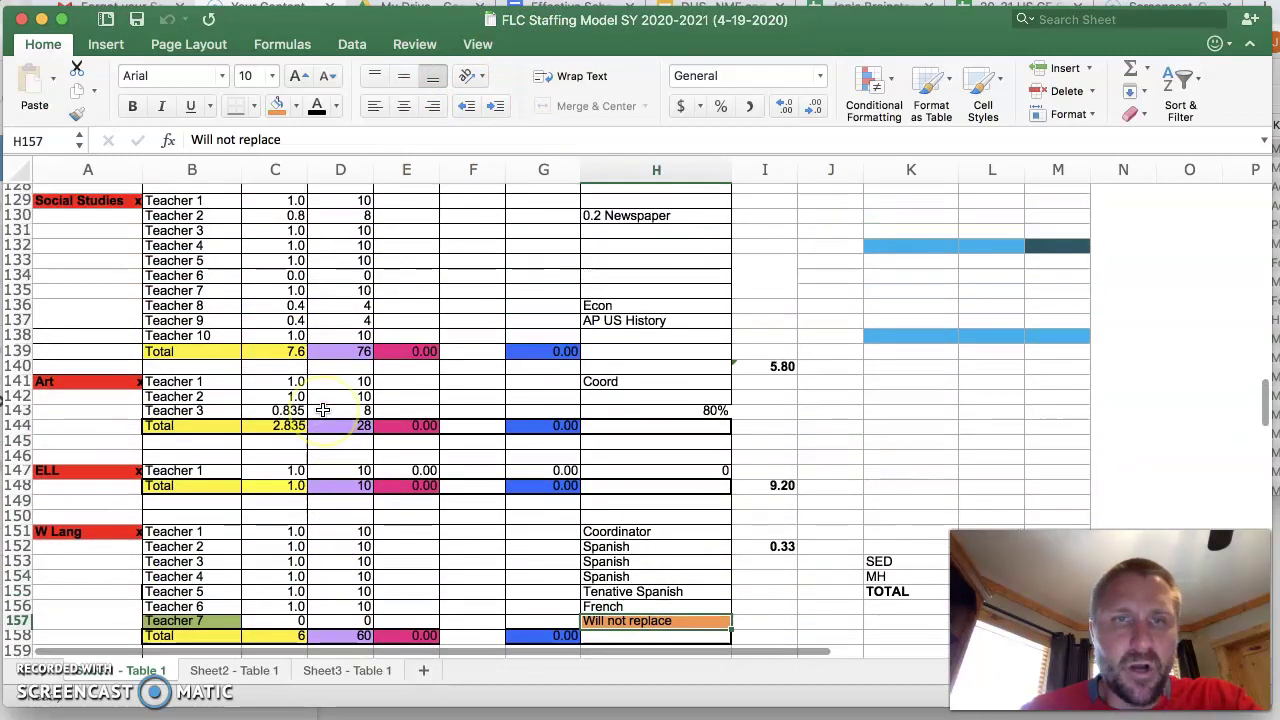
{"action": "scroll", "coordinate": [323, 409], "scroll_direction": "up", "scroll_amount": 7}
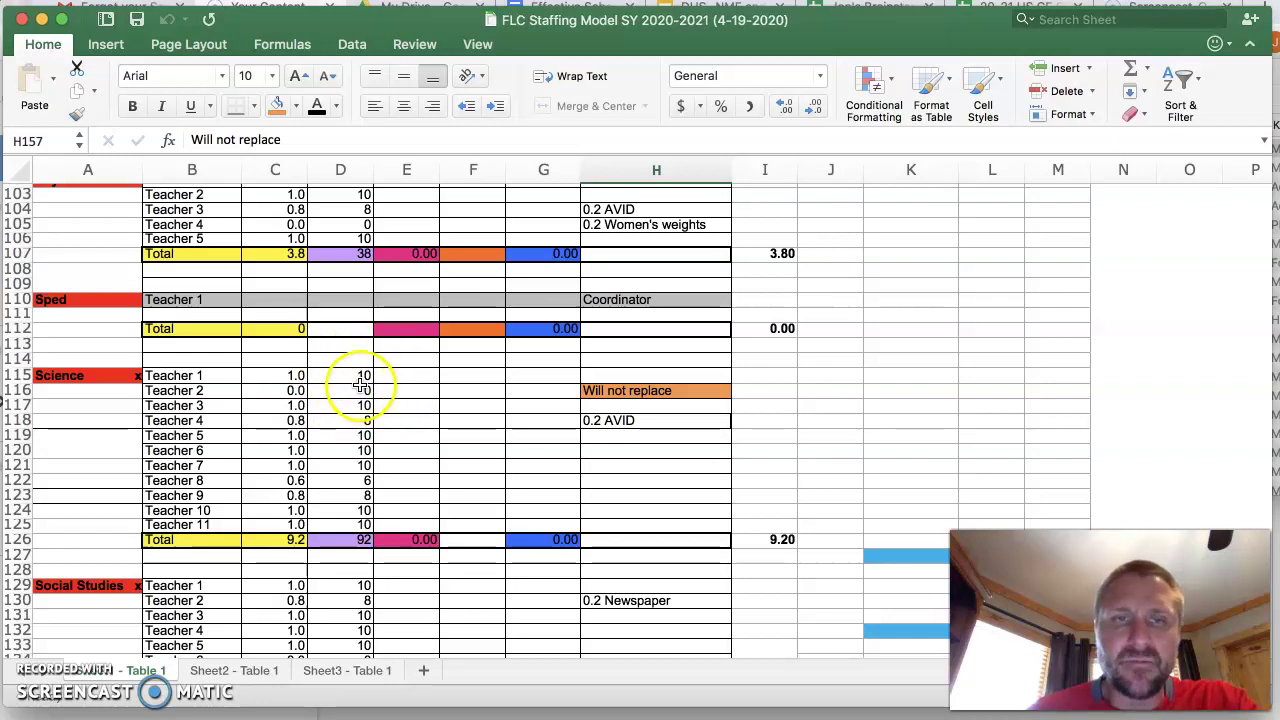
{"action": "scroll", "coordinate": [370, 376], "scroll_direction": "up", "scroll_amount": 8}
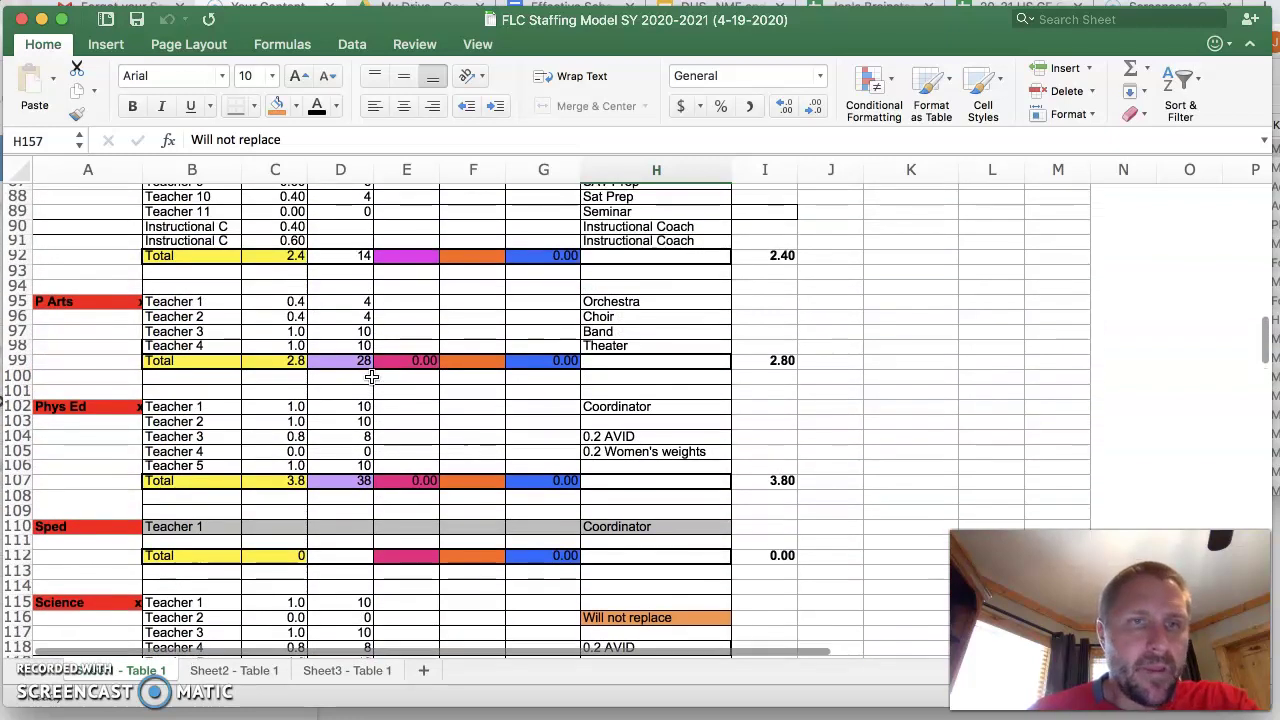
{"action": "scroll", "coordinate": [370, 376], "scroll_direction": "down", "scroll_amount": 4}
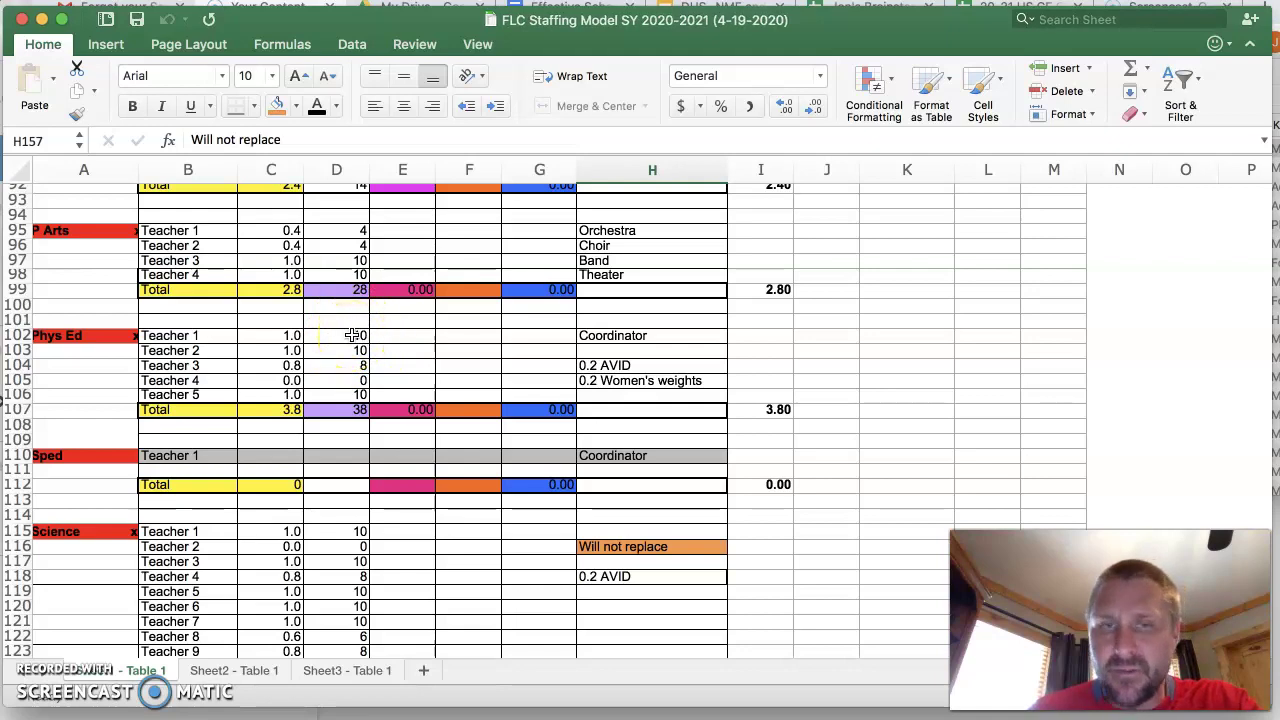
{"action": "scroll", "coordinate": [375, 345], "scroll_direction": "down", "scroll_amount": 5}
{"action": "scroll", "coordinate": [384, 352], "scroll_direction": "down", "scroll_amount": 15}
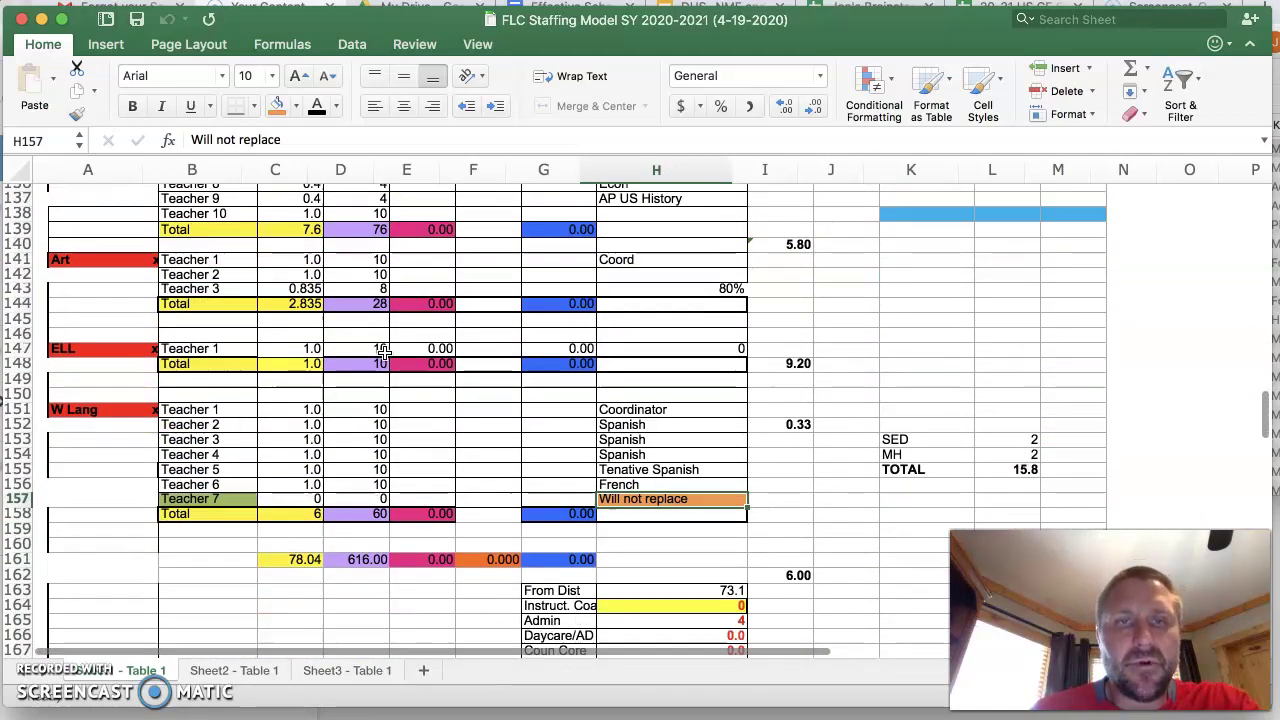
{"action": "scroll", "coordinate": [384, 352], "scroll_direction": "up", "scroll_amount": 8}
{"action": "scroll", "coordinate": [384, 353], "scroll_direction": "down", "scroll_amount": 1}
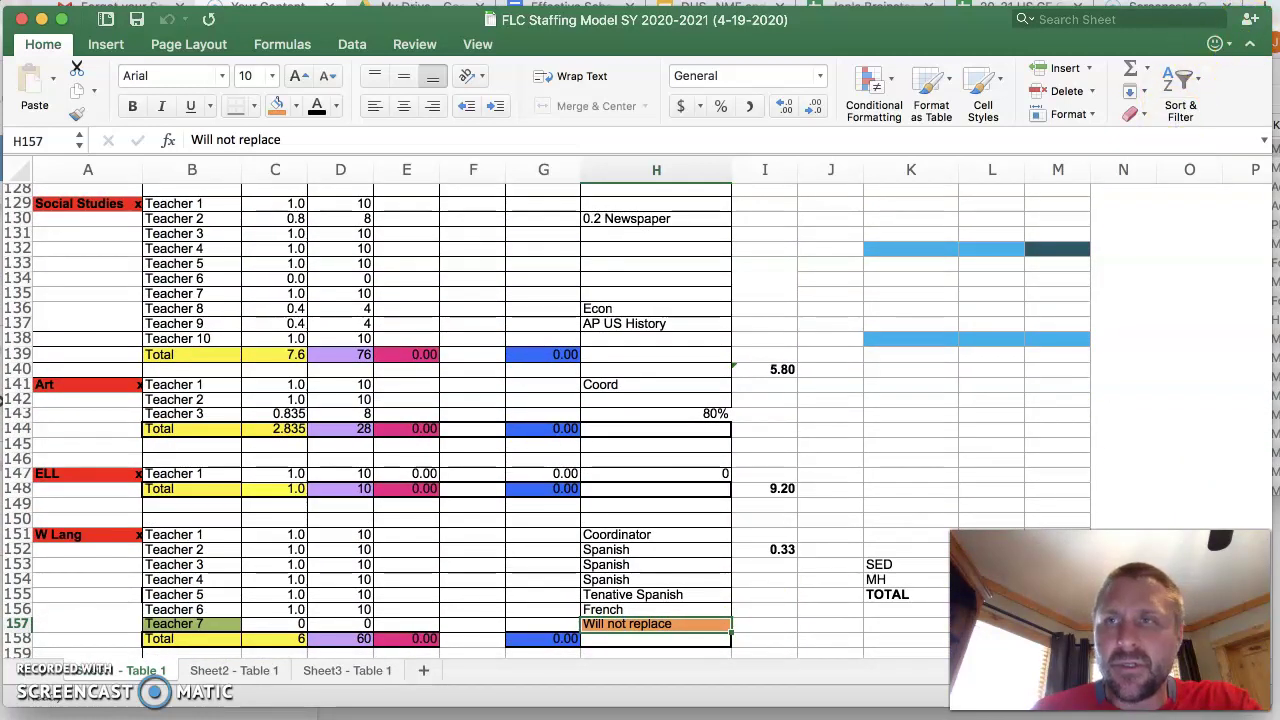
Switch to the browser and open the English sheet of the Brainstorm for Course Requests 20.21 spreadsheet.
{"action": "key", "text": "super+Tab"}
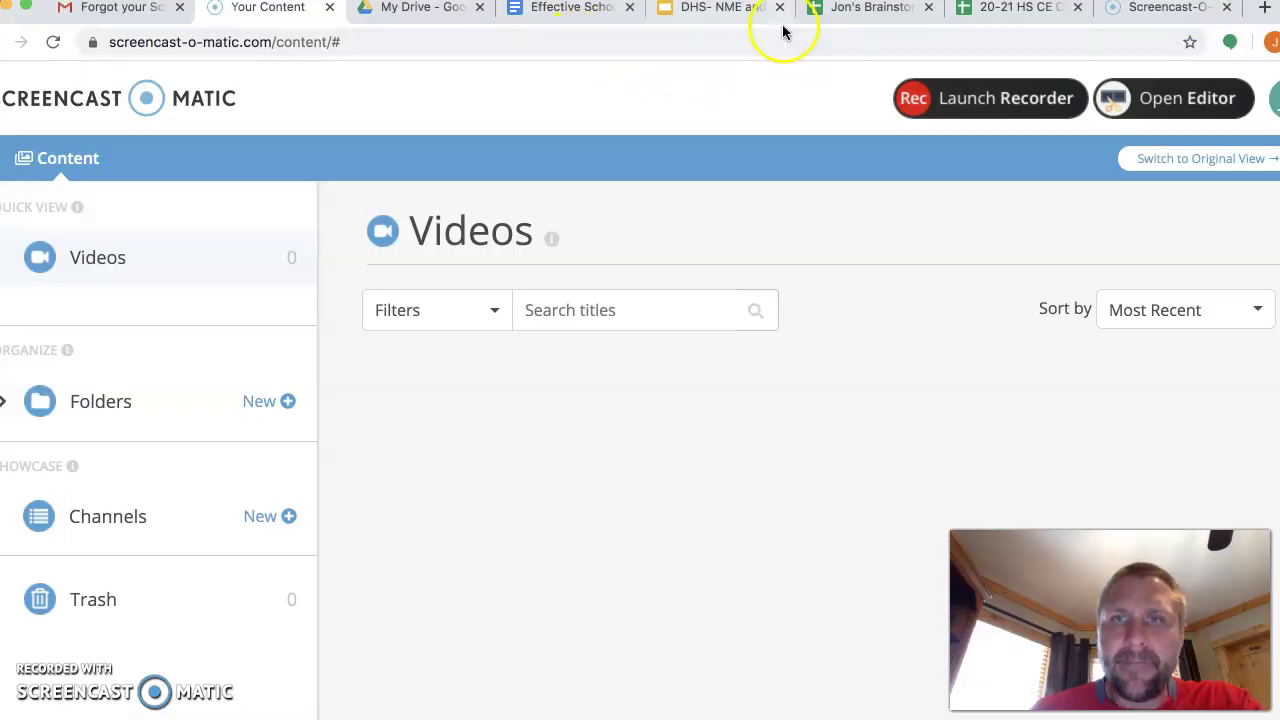
{"action": "left_click", "coordinate": [884, 12]}
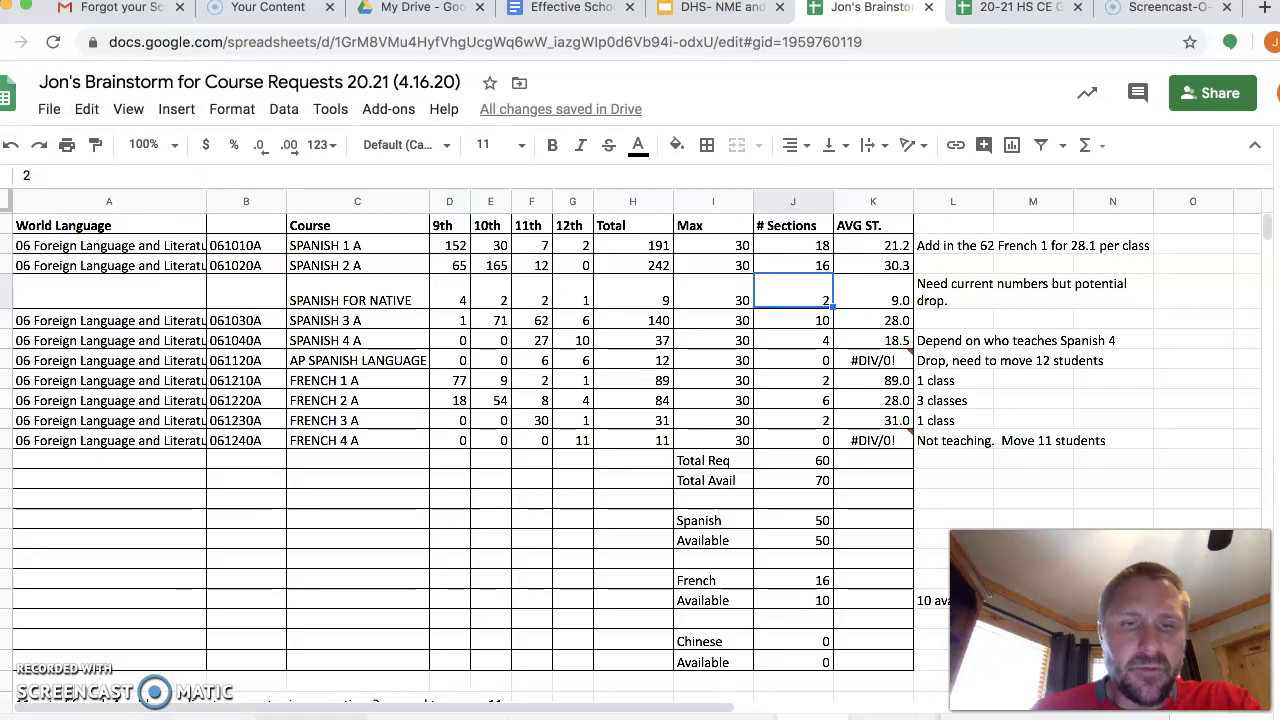
{"action": "left_click", "coordinate": [310, 717]}
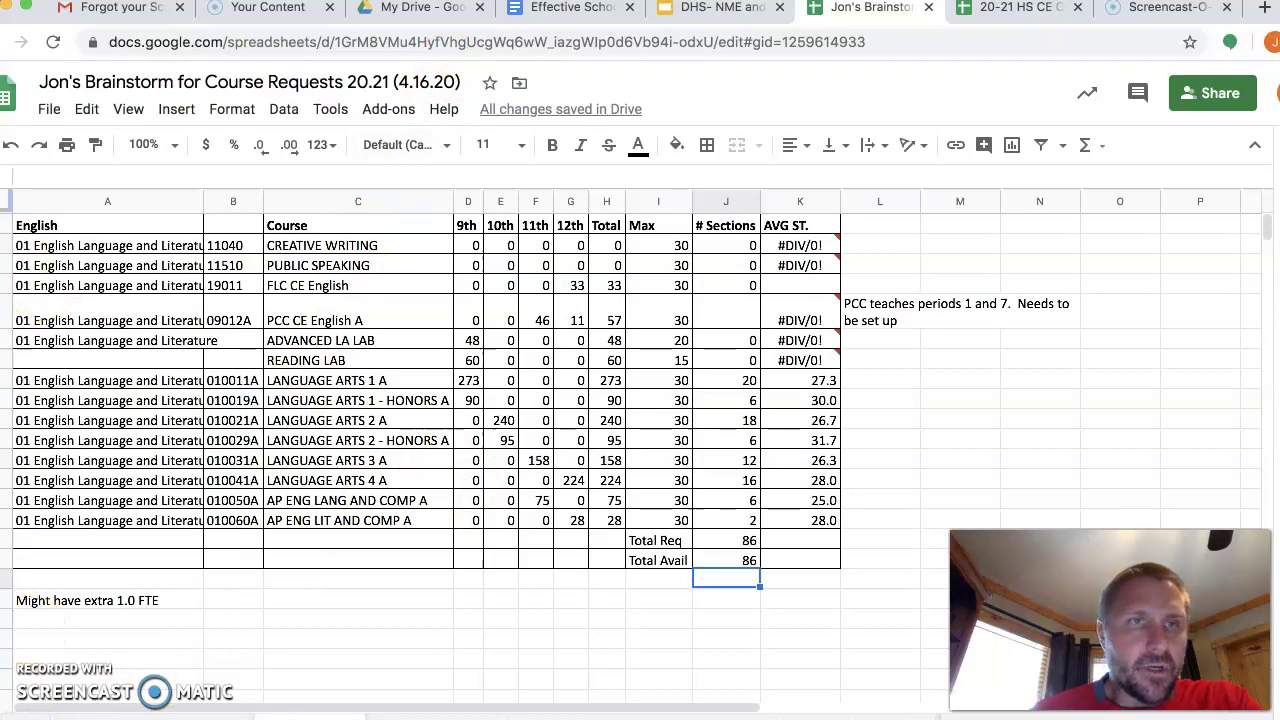
Compare the English section's classes in the Excel staffing model with the English sheet of the course requests spreadsheet in the browser.
{"action": "left_click", "coordinate": [8, 10]}
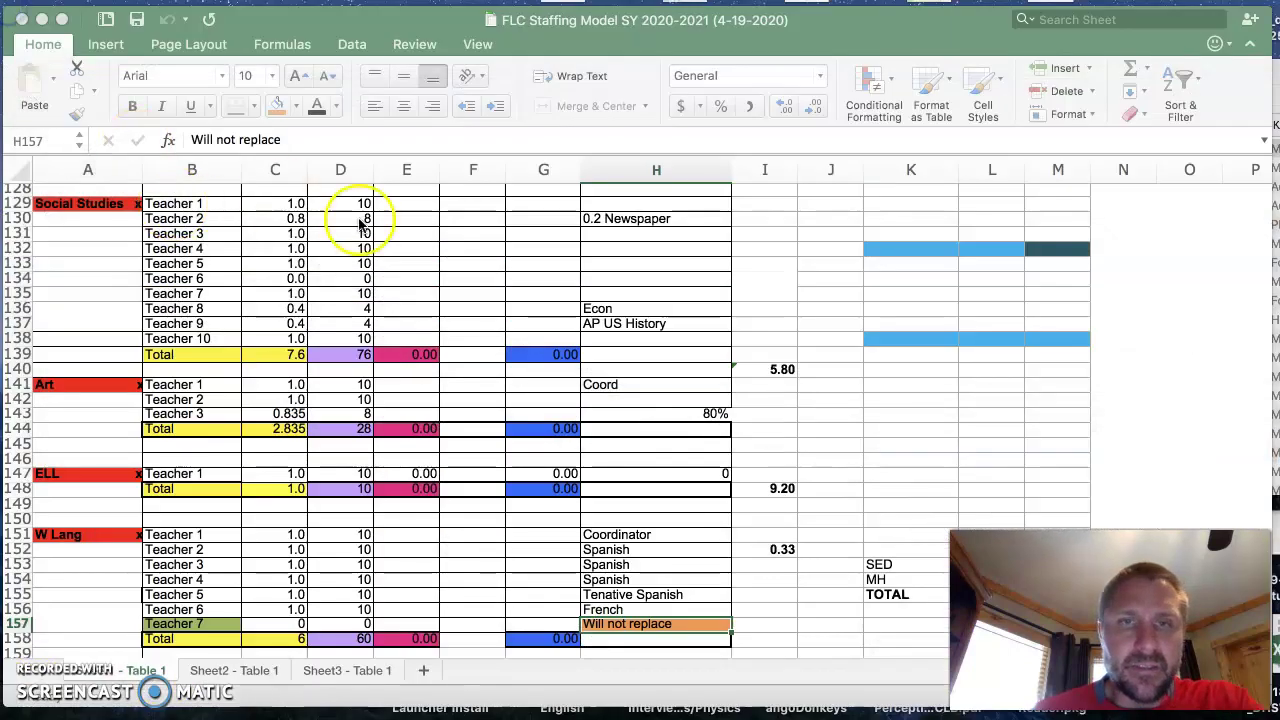
{"action": "scroll", "coordinate": [420, 480], "scroll_direction": "up", "scroll_amount": 10}
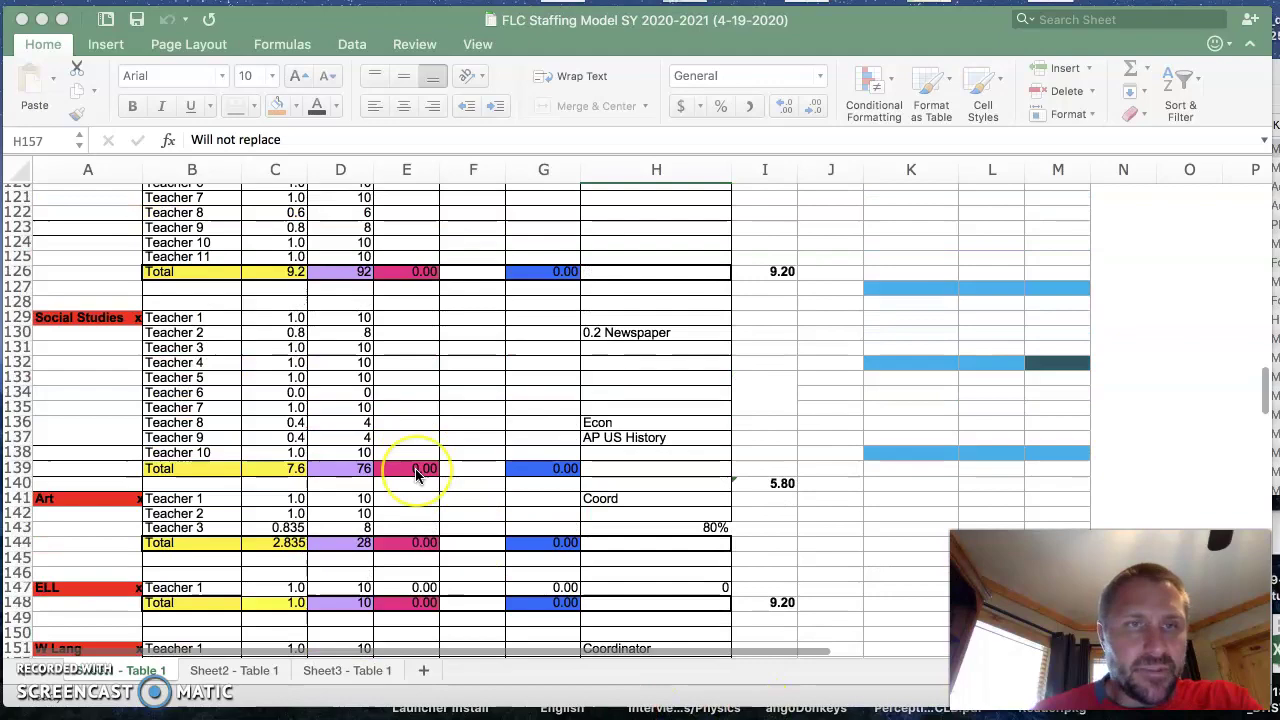
{"action": "scroll", "coordinate": [415, 476], "scroll_direction": "up", "scroll_amount": 20}
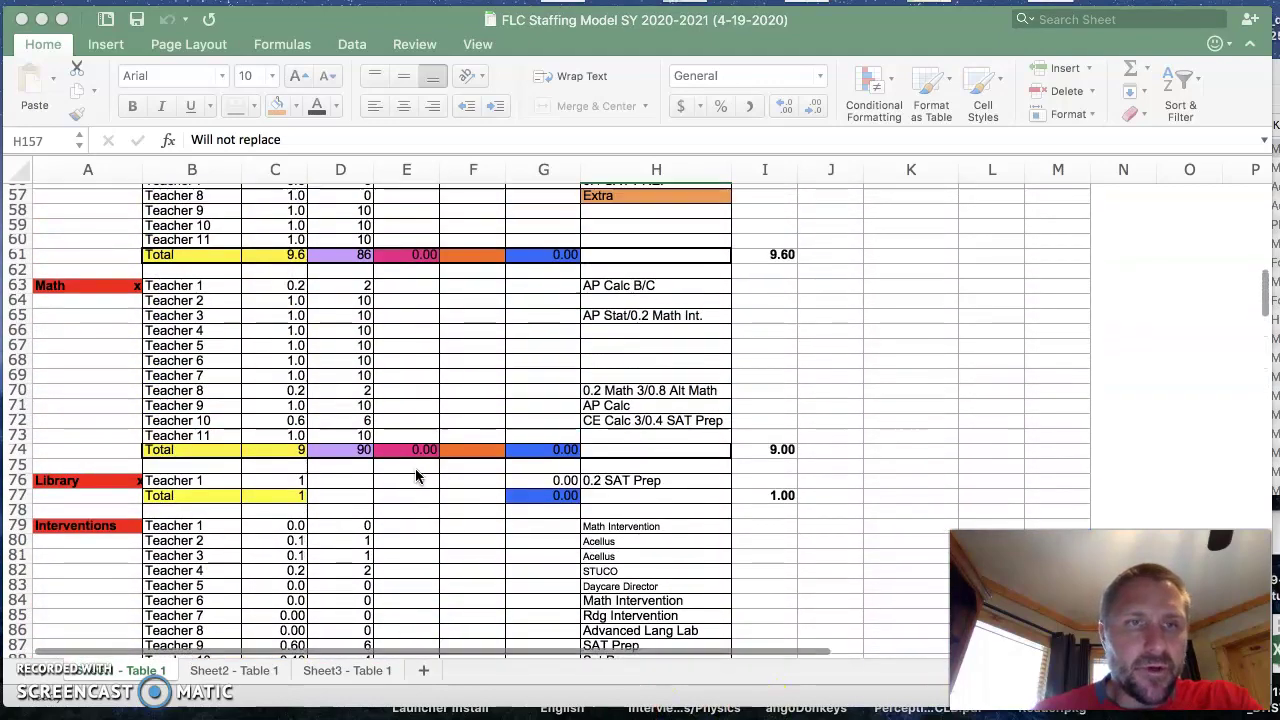
{"action": "scroll", "coordinate": [415, 476], "scroll_direction": "up", "scroll_amount": 10}
{"action": "scroll", "coordinate": [415, 470], "scroll_direction": "down", "scroll_amount": 8}
{"action": "scroll", "coordinate": [418, 476], "scroll_direction": "down", "scroll_amount": 8}
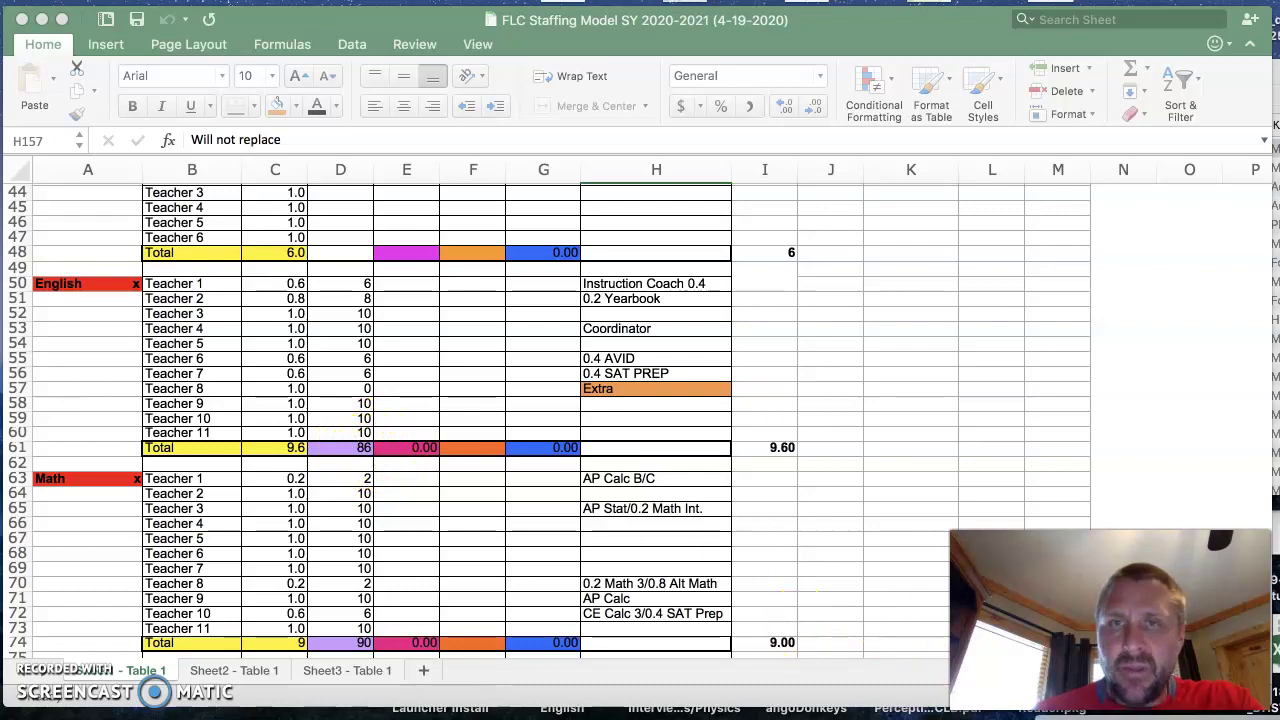
{"action": "key", "text": "super+Tab"}
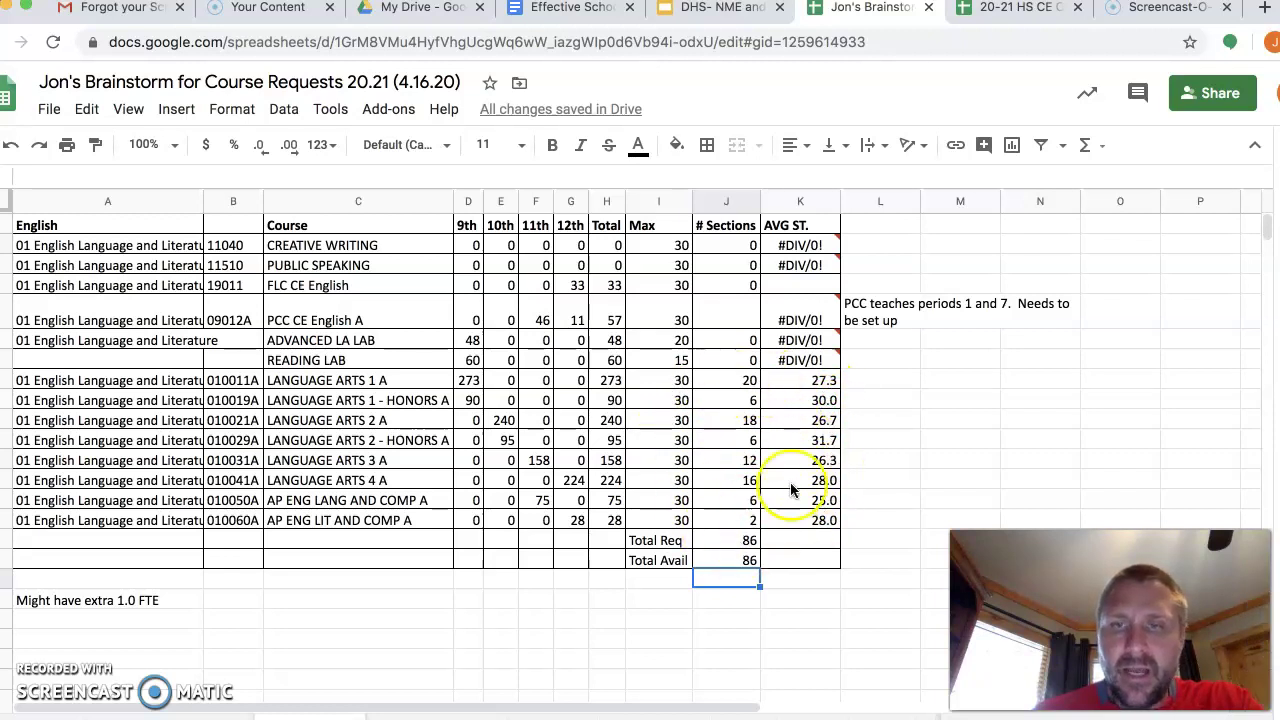
Try 8 sections for LANGUAGE ARTS 2 - HONORS A on the English sheet and restore the count to 6.
{"action": "left_click", "coordinate": [748, 440]}
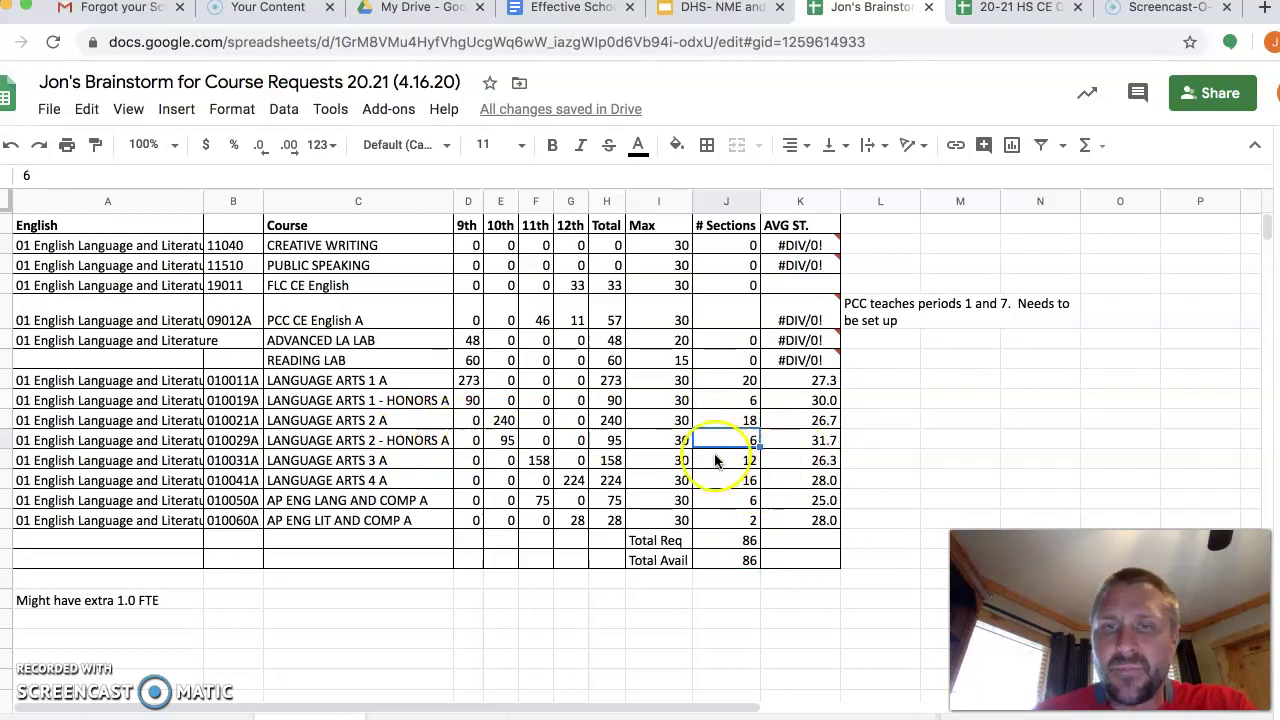
{"action": "type", "text": "8"}
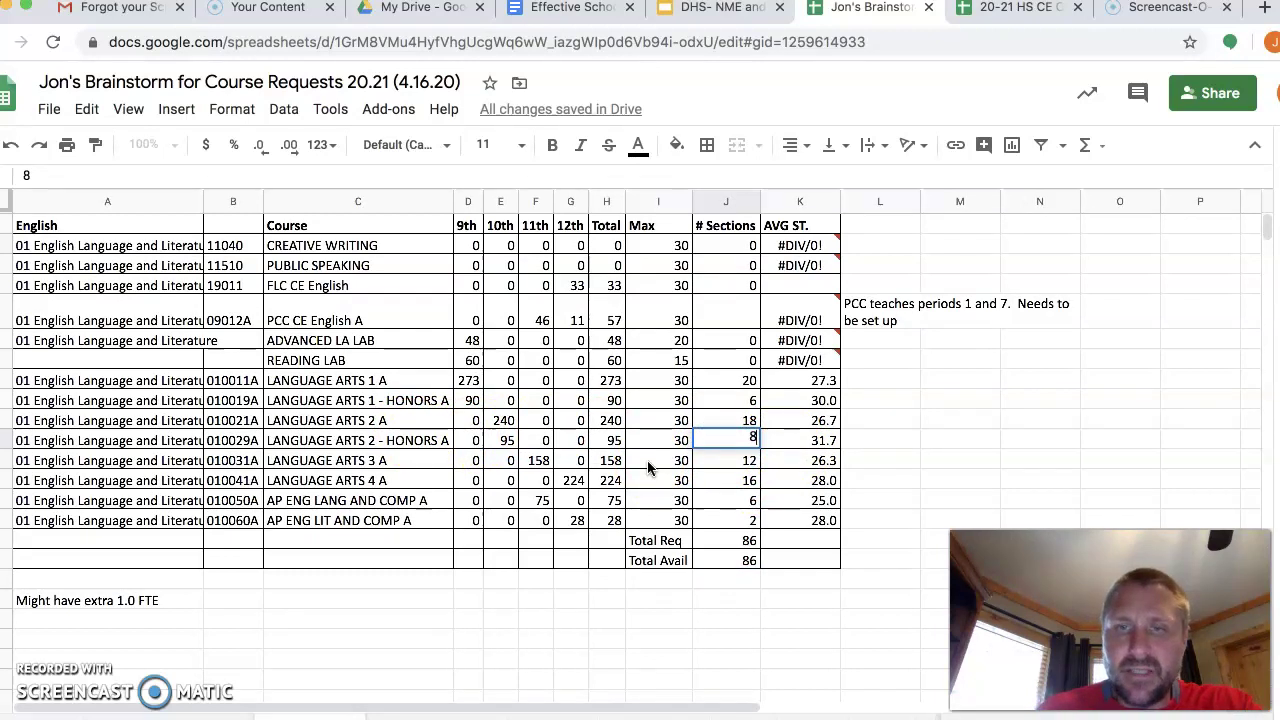
{"action": "key", "text": "Return"}
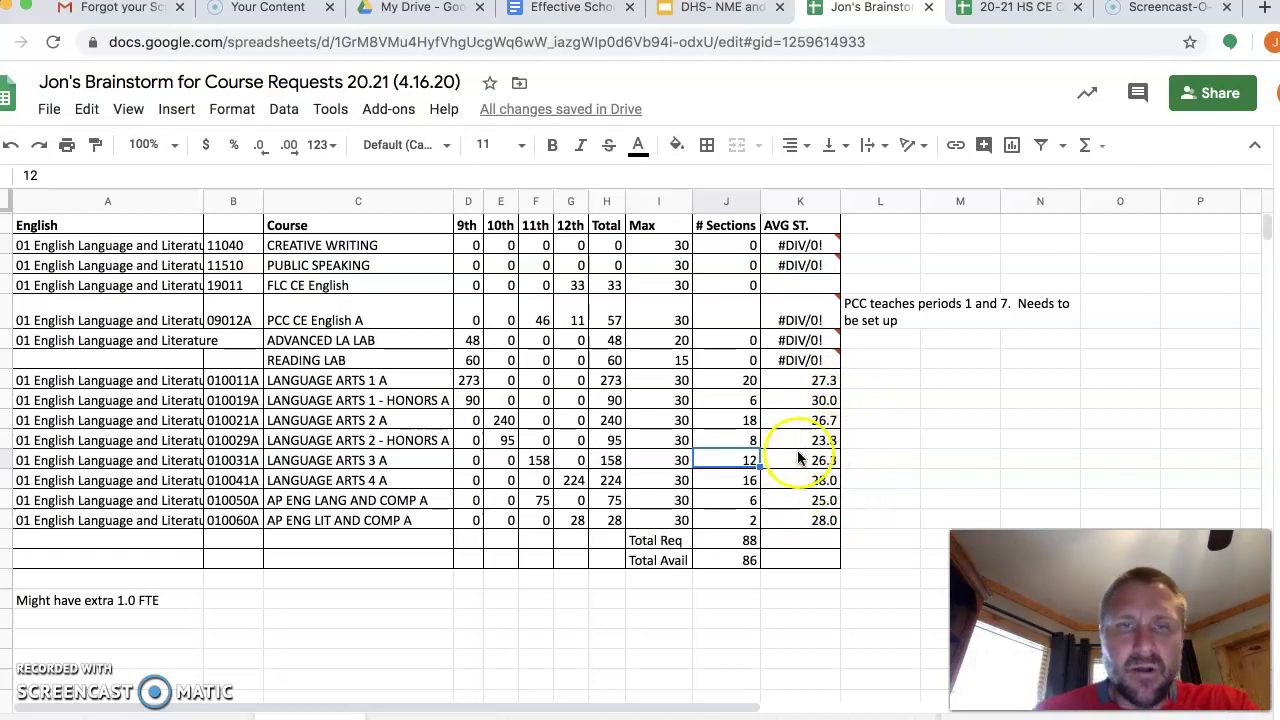
{"action": "left_click", "coordinate": [739, 443]}
{"action": "type", "text": "6"}
{"action": "key", "text": "Return"}
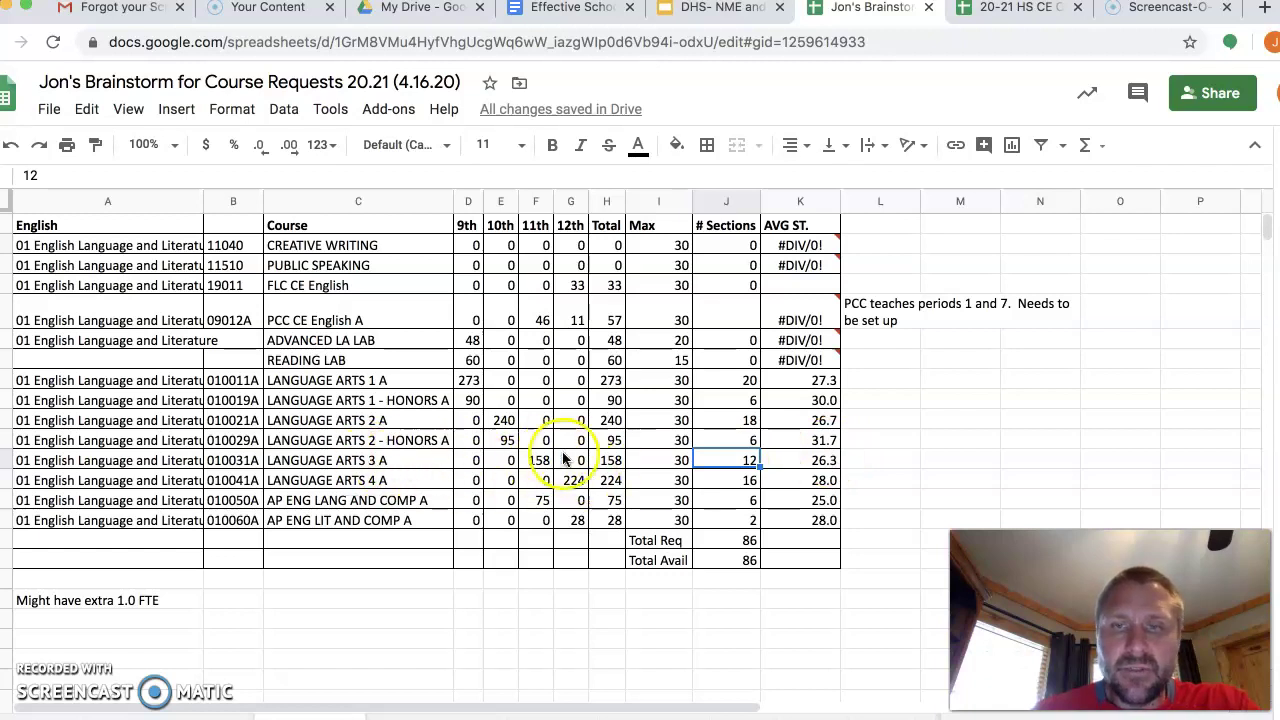
Try 10 sections for LANGUAGE ARTS 3 A and restore the count to 12.
{"action": "left_click", "coordinate": [724, 460]}
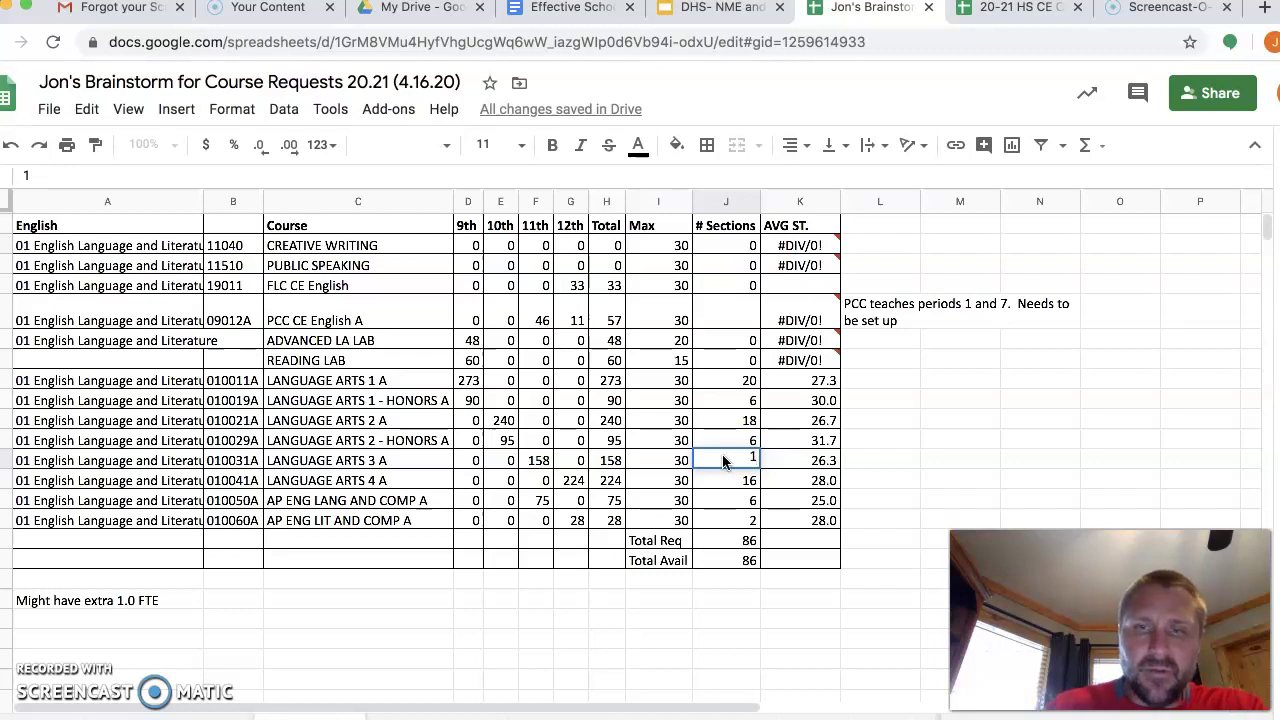
{"action": "type", "text": "12"}
{"action": "key", "text": "Return"}
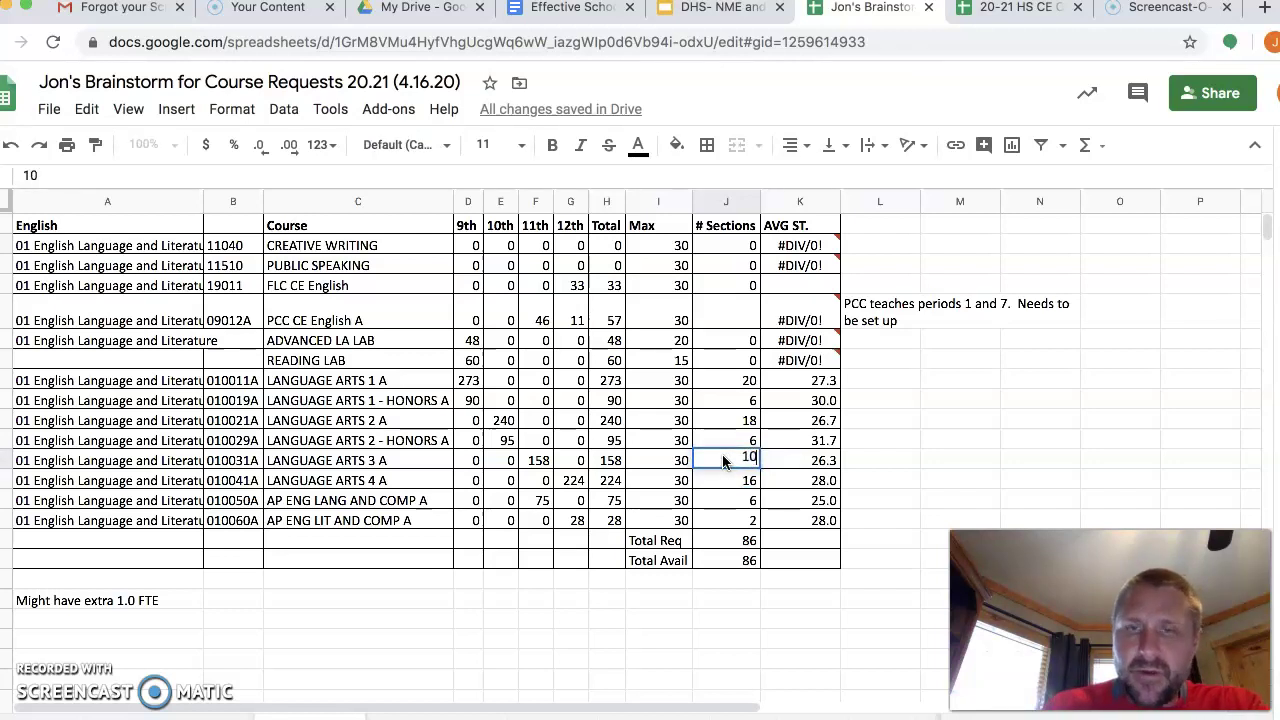
{"action": "left_click", "coordinate": [722, 454]}
{"action": "type", "text": "10"}
{"action": "key", "text": "Return"}
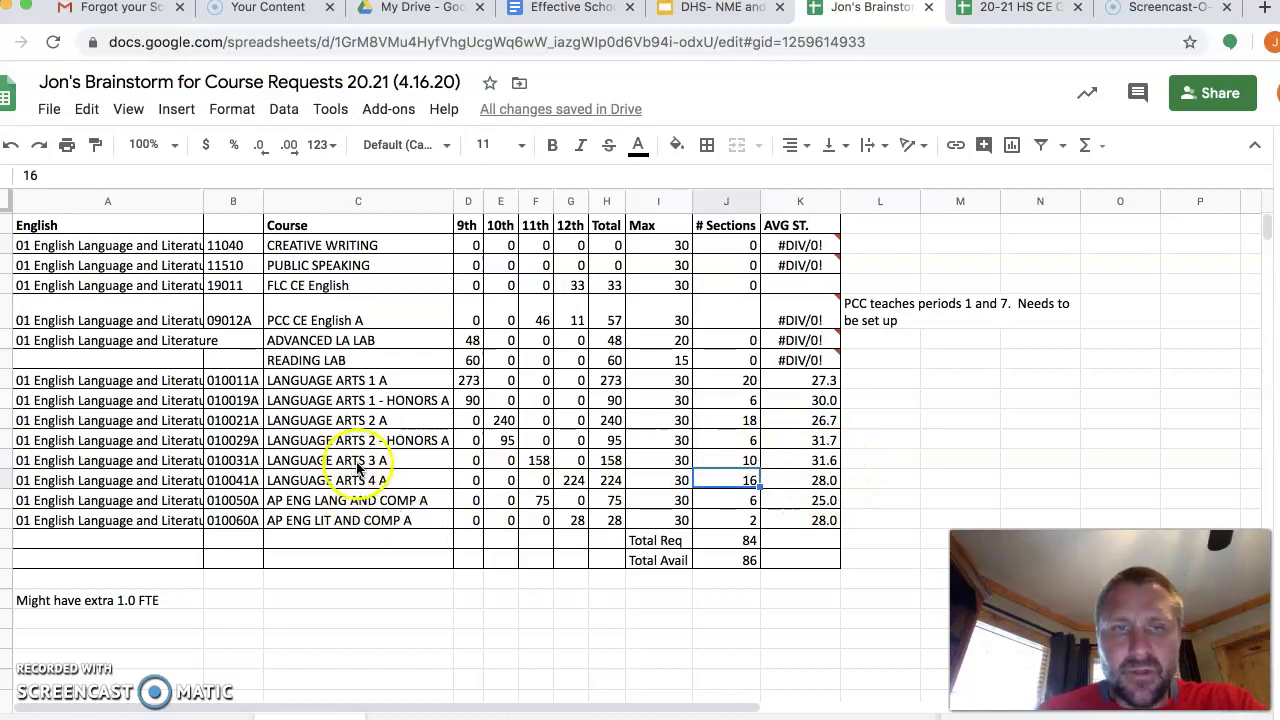
{"action": "left_click", "coordinate": [698, 464]}
{"action": "type", "text": "12"}
{"action": "key", "text": "Return"}
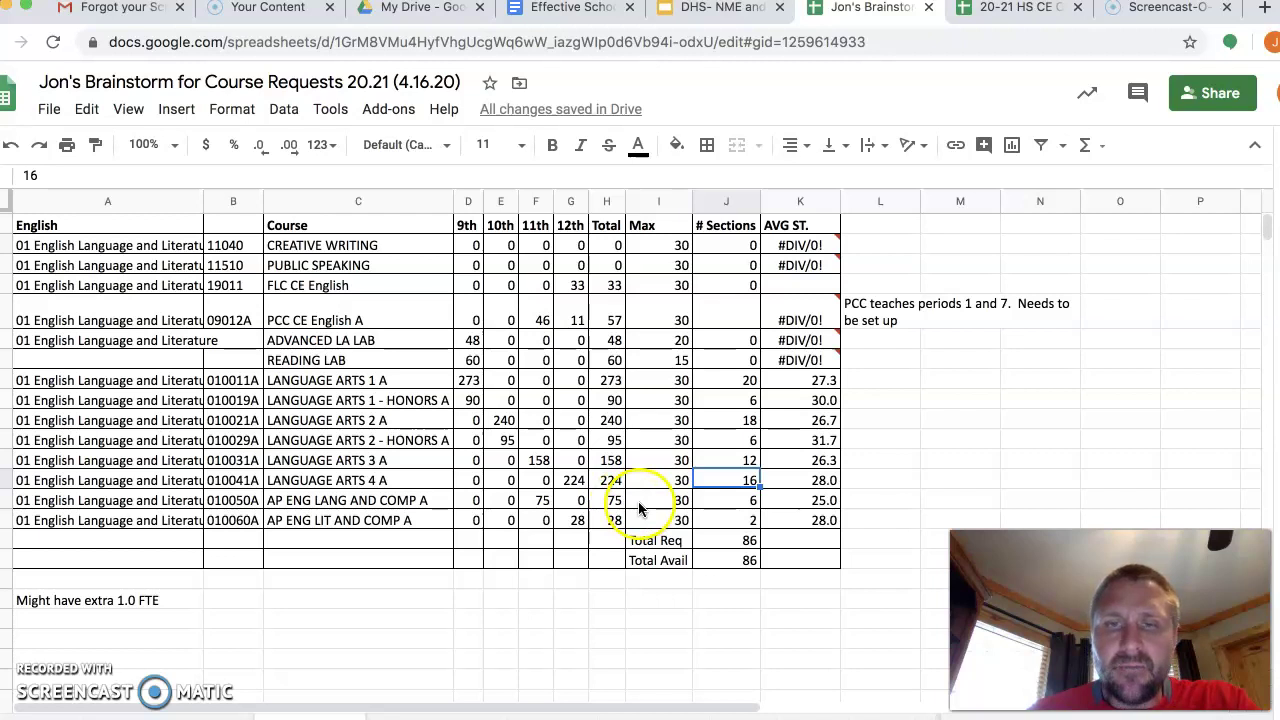
Try 4 sections for AP ENG LANG AND COMP A and restore the count to 6.
{"action": "left_click", "coordinate": [738, 499]}
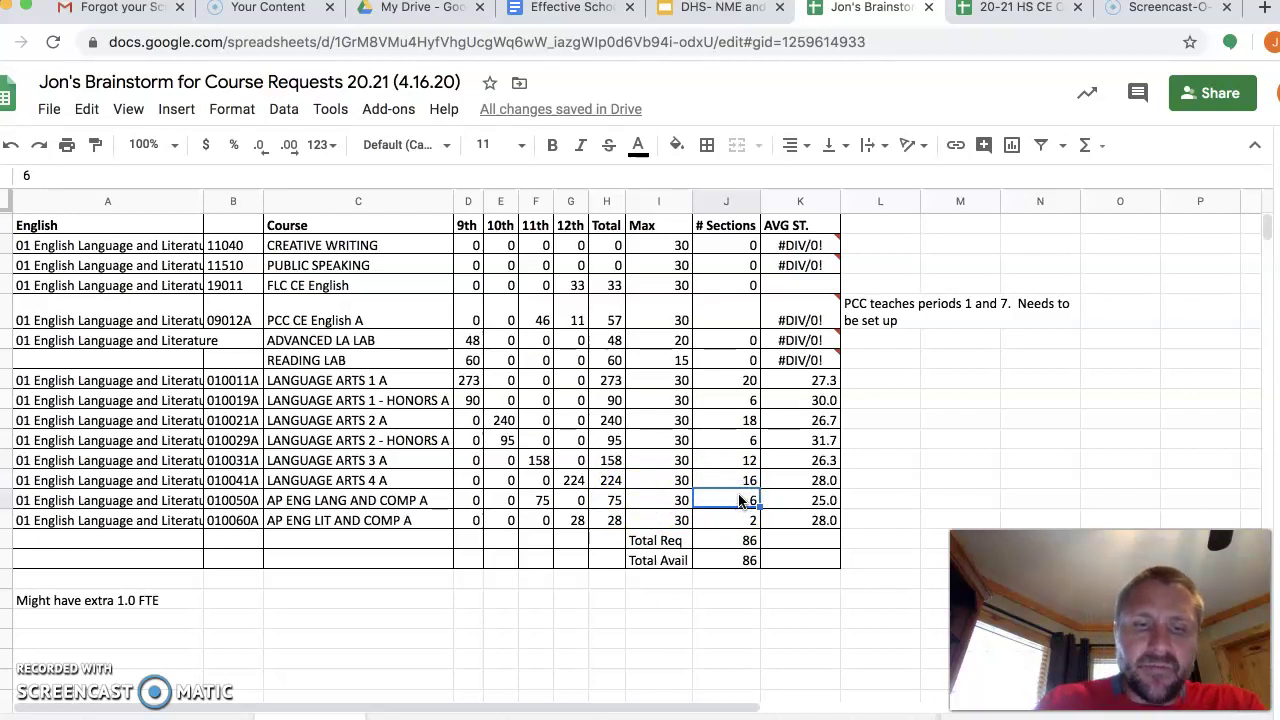
{"action": "type", "text": "4"}
{"action": "key", "text": "Return"}
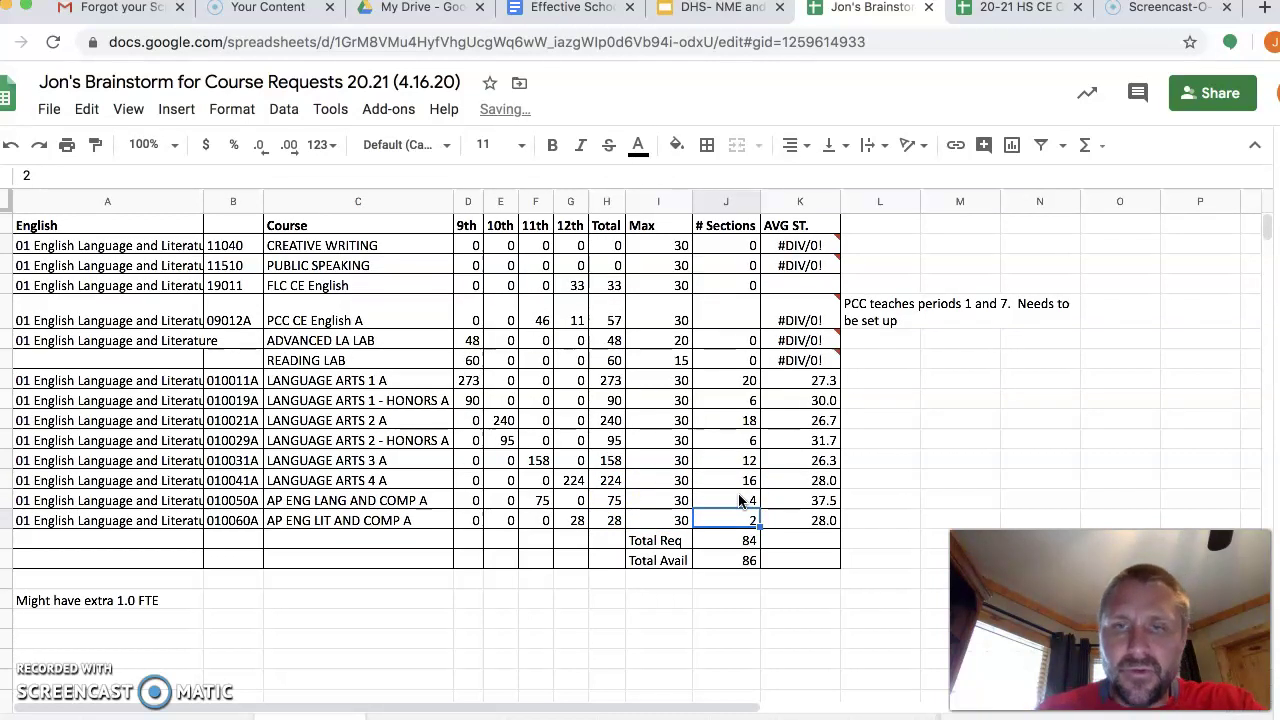
{"action": "key", "text": "Up"}
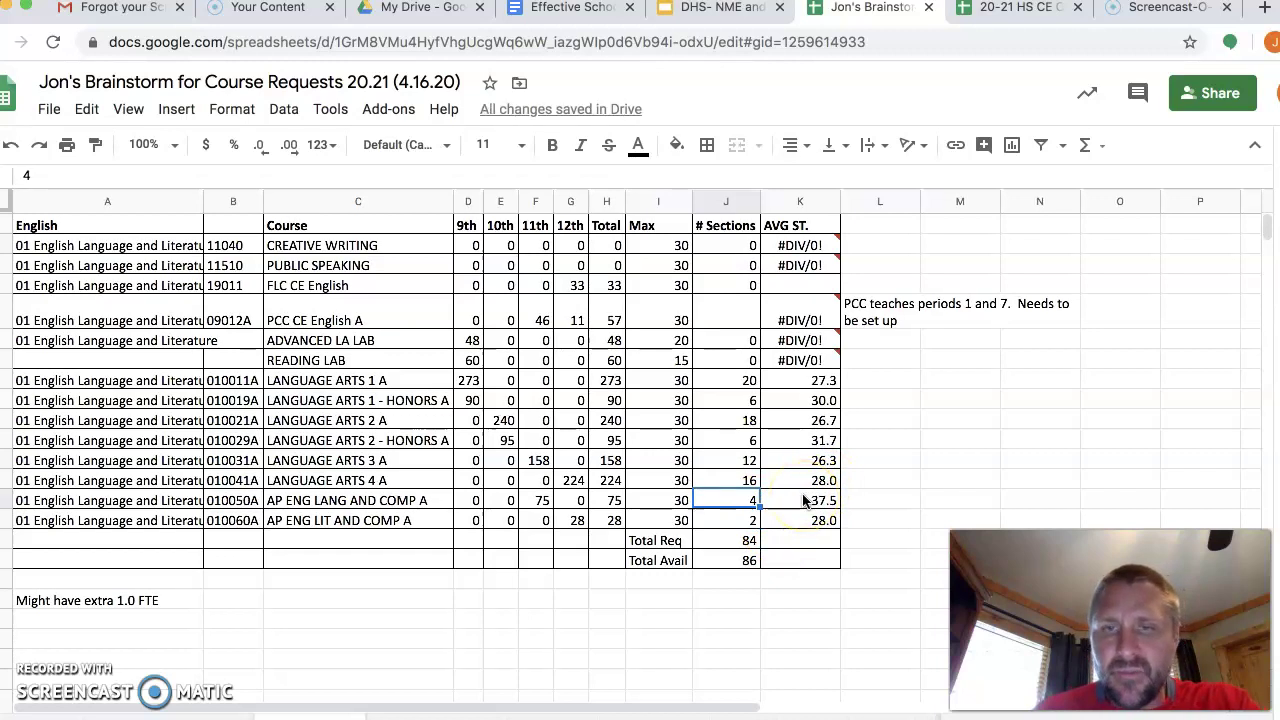
{"action": "type", "text": "6"}
{"action": "key", "text": "Return"}
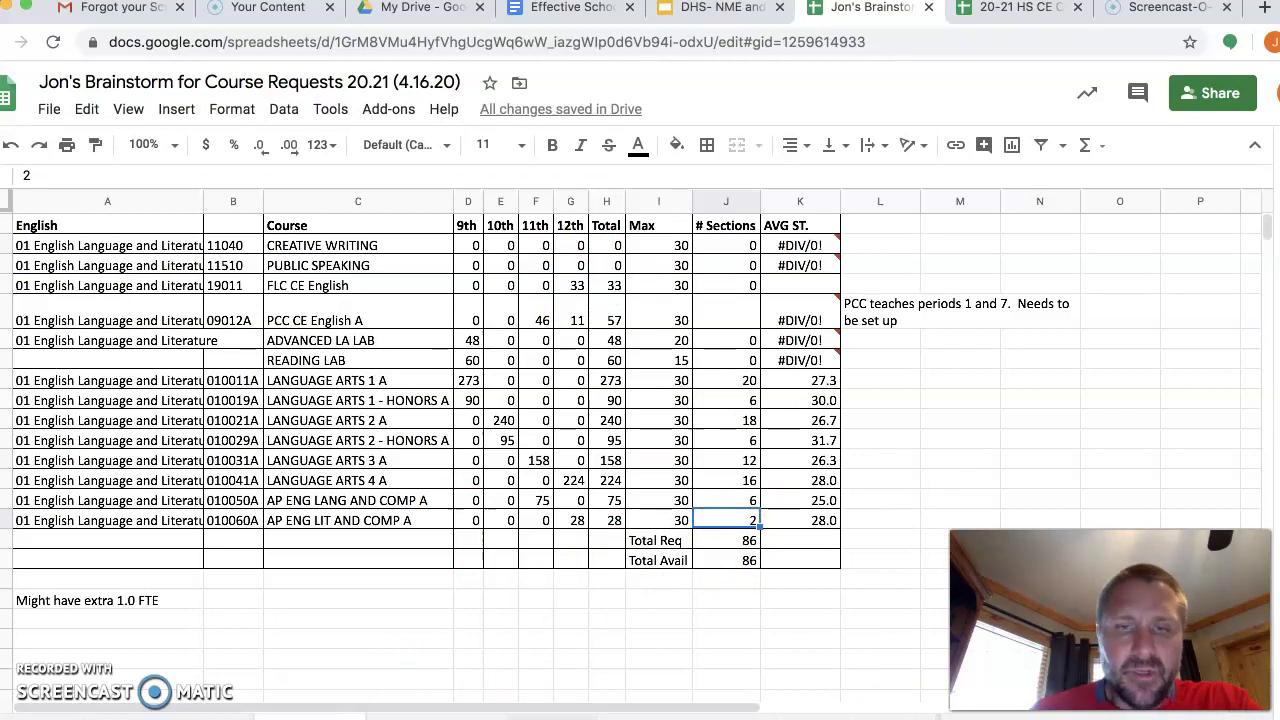
Review required against available sections on the Science and Social Studies sheets, ending on the Science sheet.
{"action": "left_click", "coordinate": [540, 717]}
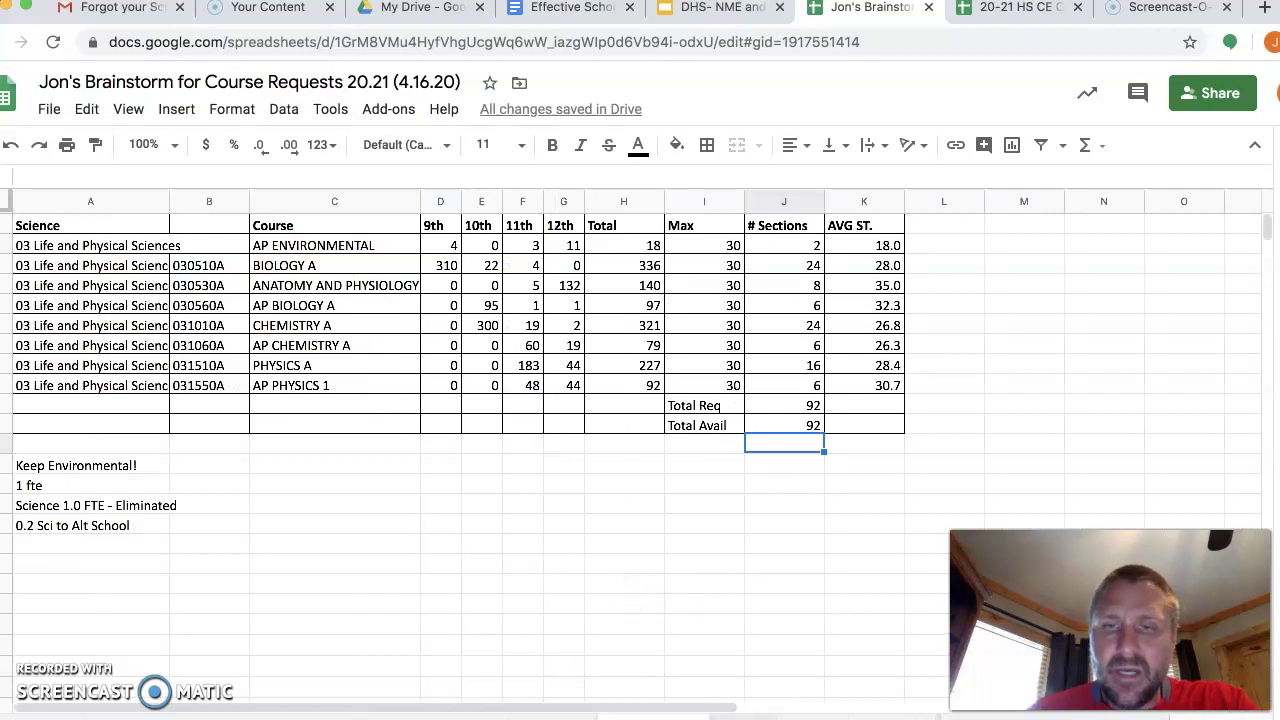
{"action": "left_click", "coordinate": [742, 718]}
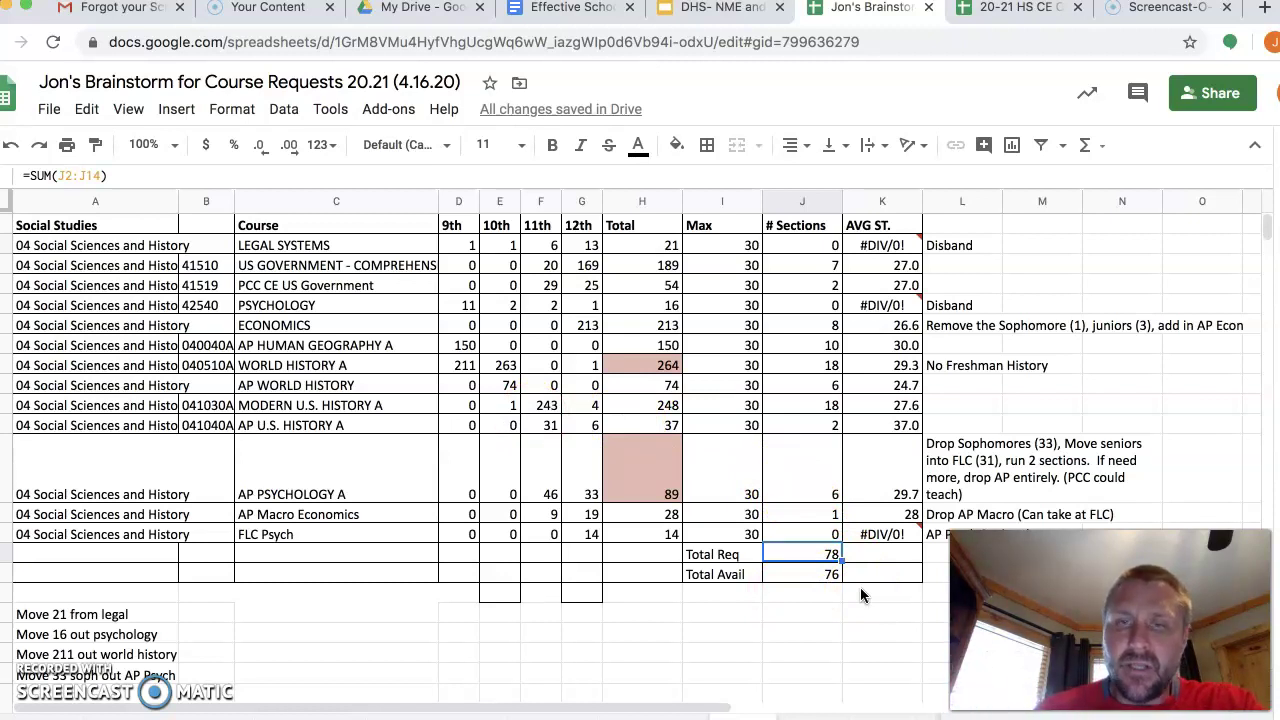
{"action": "left_click", "coordinate": [652, 718]}
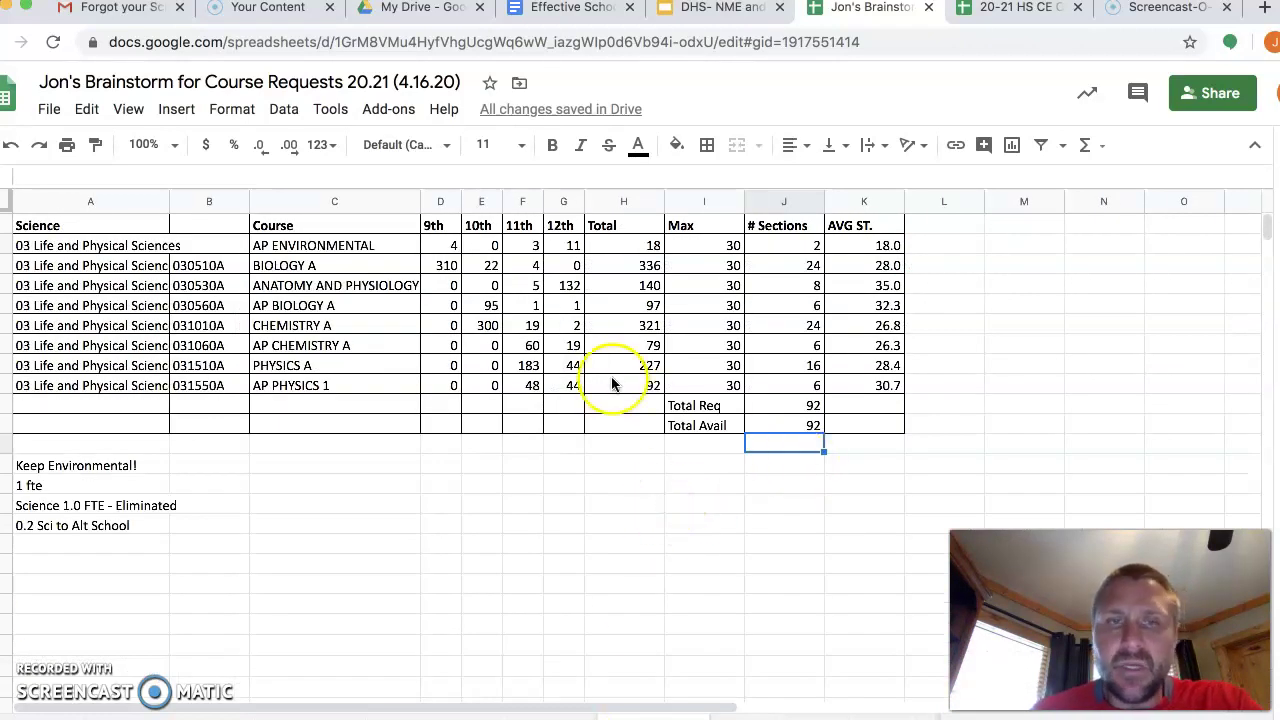